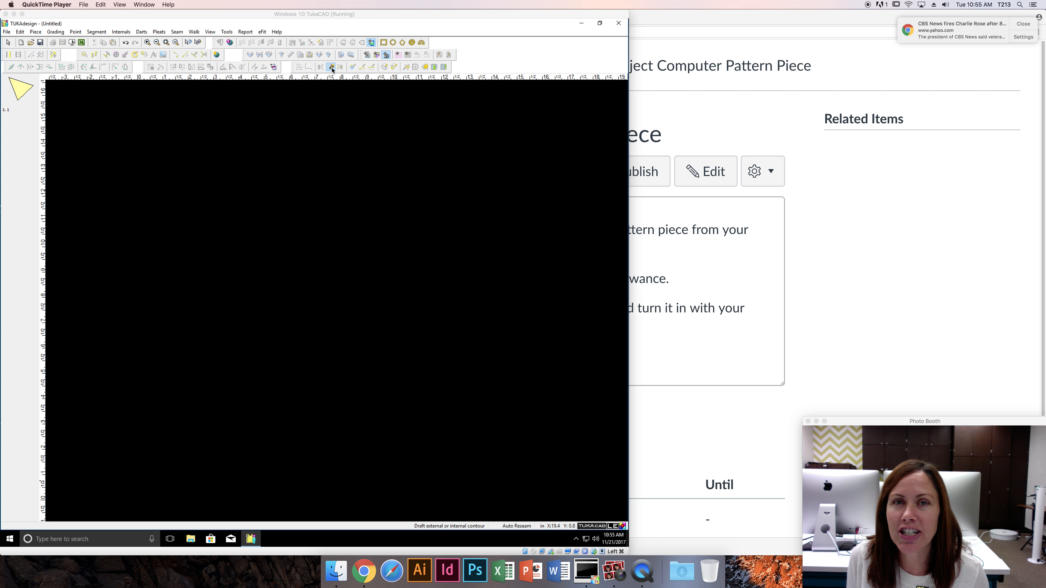
# Start drafting a new external contour with a straight vertical edge, setting its second point to 0 in horizontally and -10 in vertically from the first
pyautogui.click(332, 67)
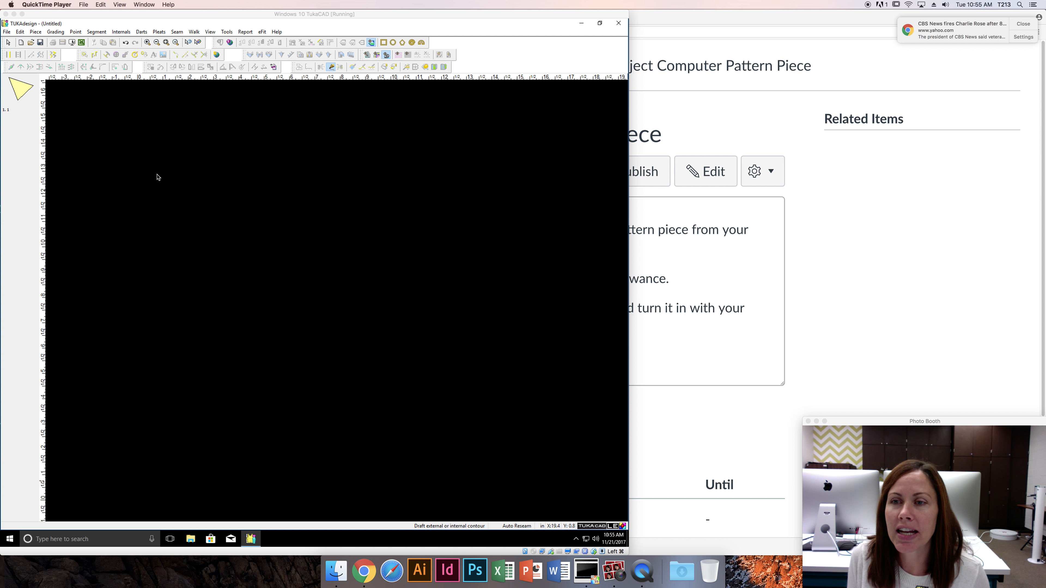
pyautogui.click(221, 171)
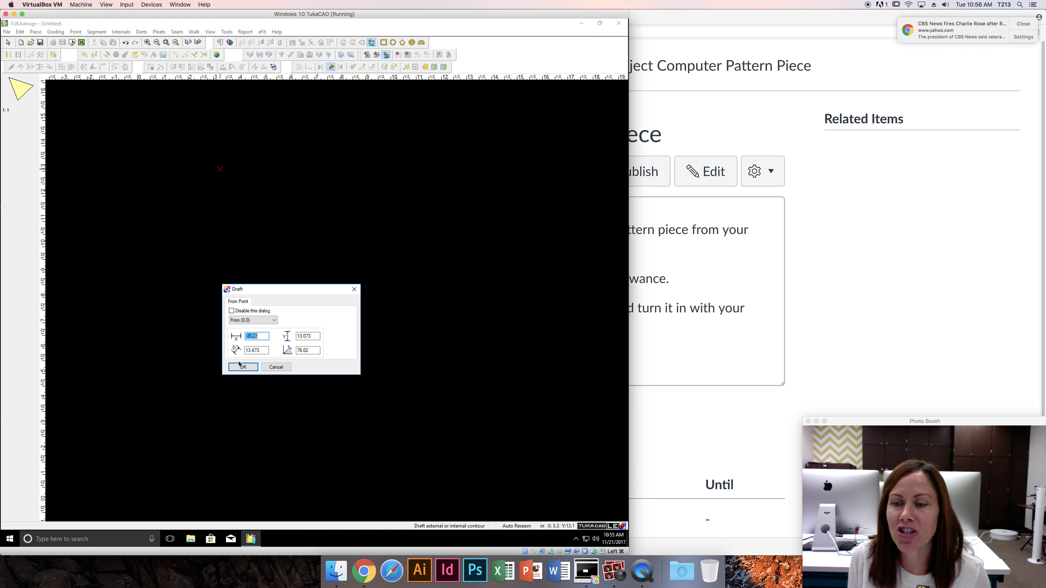
pyautogui.click(249, 367)
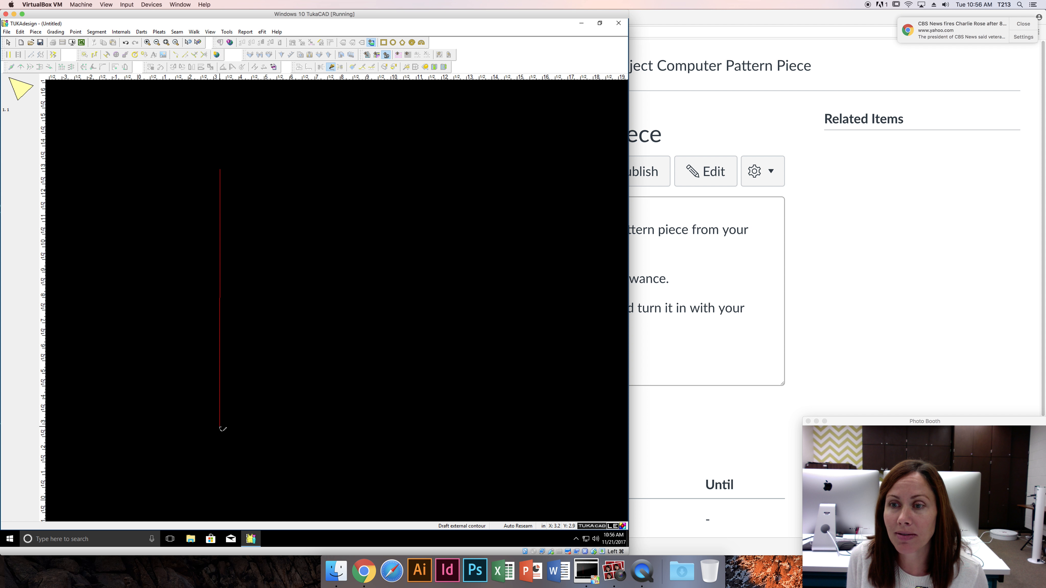
pyautogui.click(221, 427)
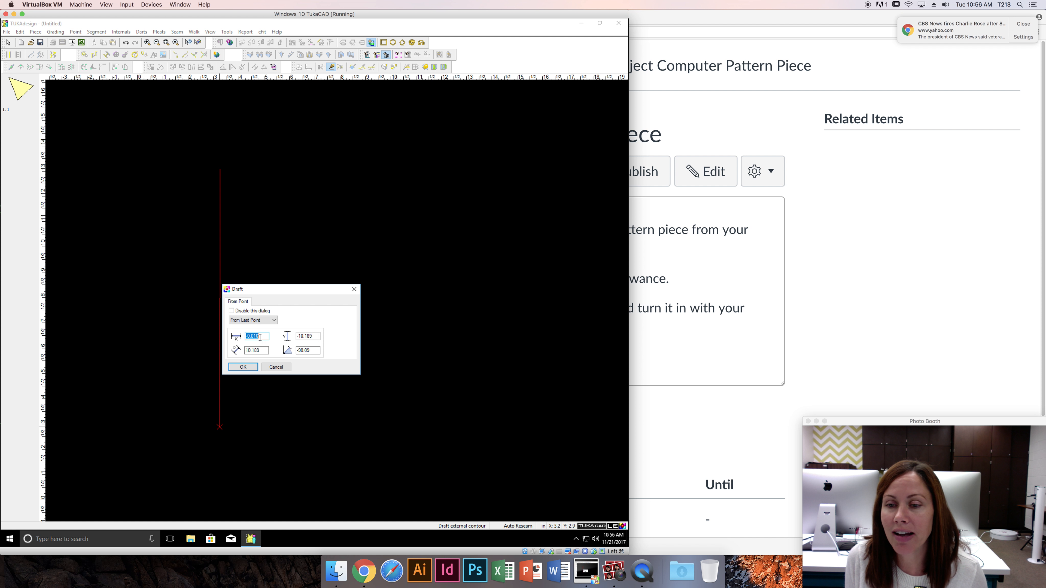
pyautogui.moveTo(316, 337); pyautogui.dragTo(308, 336)
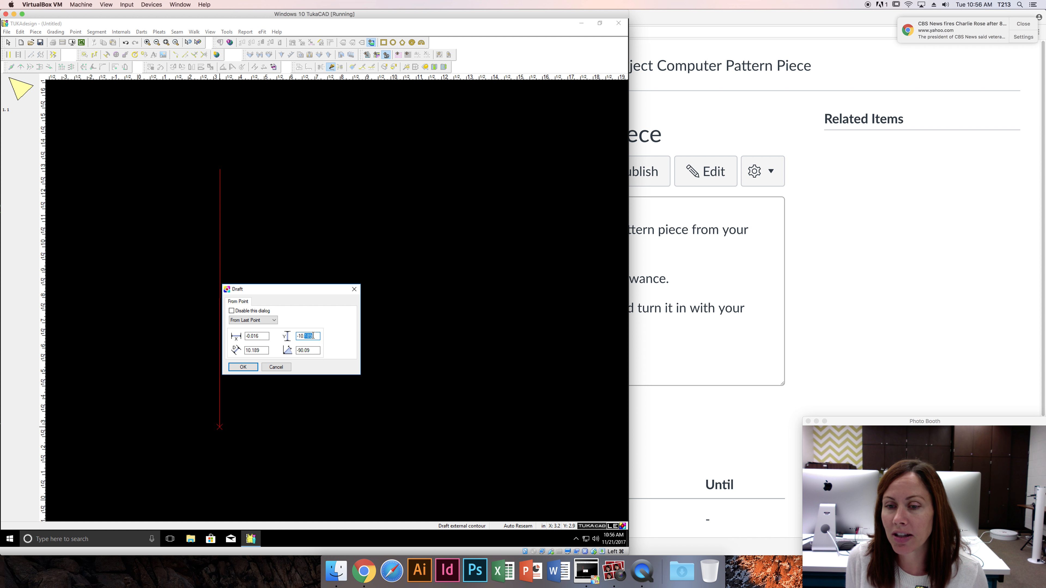
pyautogui.click(313, 335)
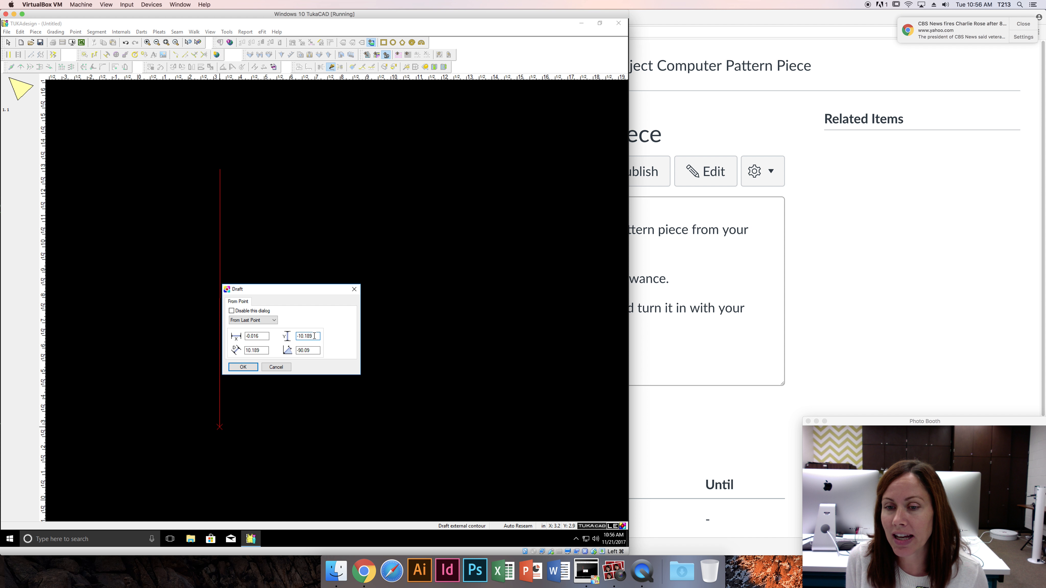
pyautogui.moveTo(314, 336); pyautogui.dragTo(306, 337)
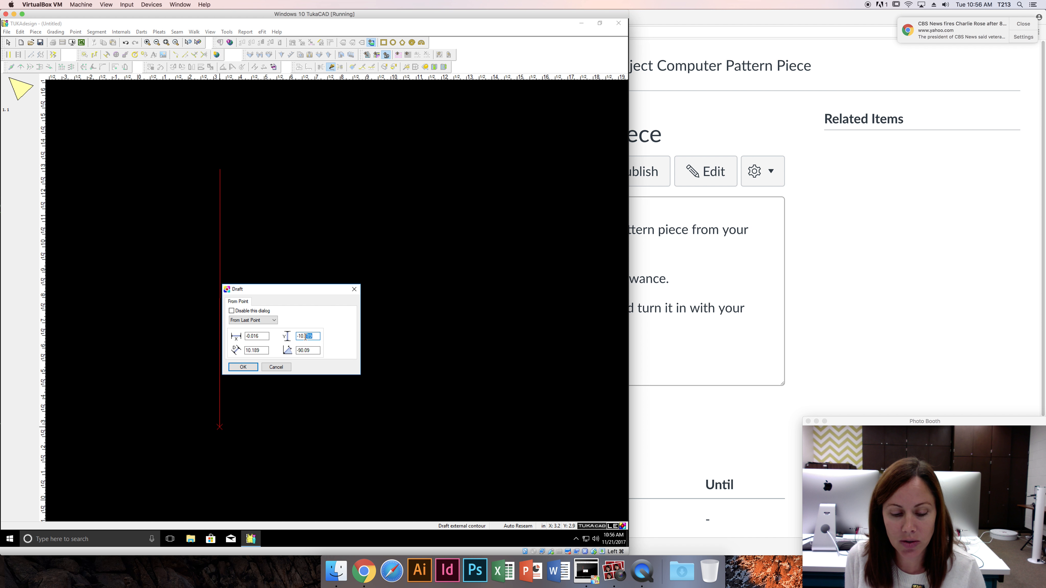
pyautogui.press('BackSpace')
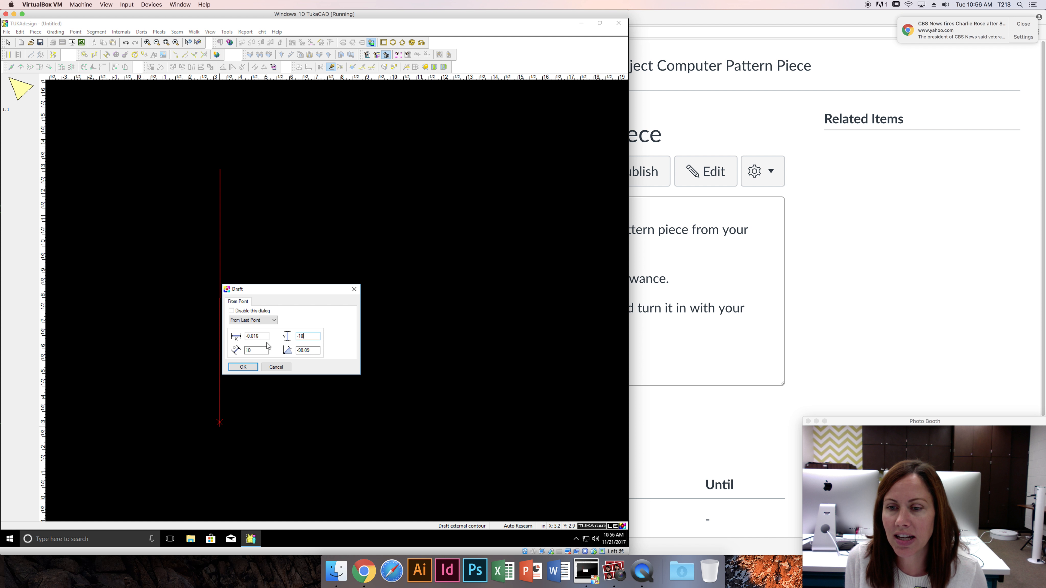
pyautogui.moveTo(268, 336); pyautogui.dragTo(242, 337)
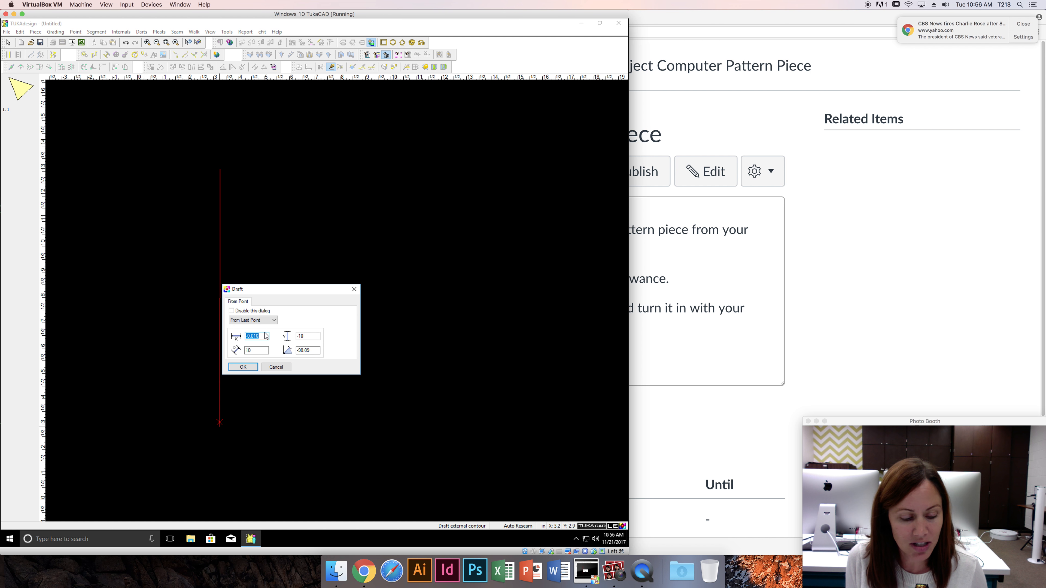
pyautogui.write('0')
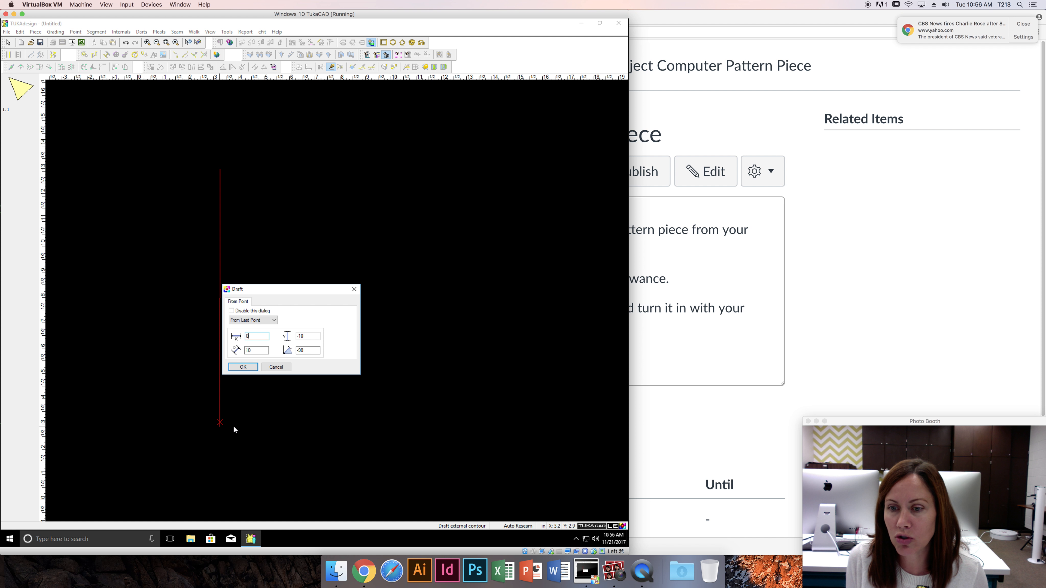
pyautogui.click(242, 367)
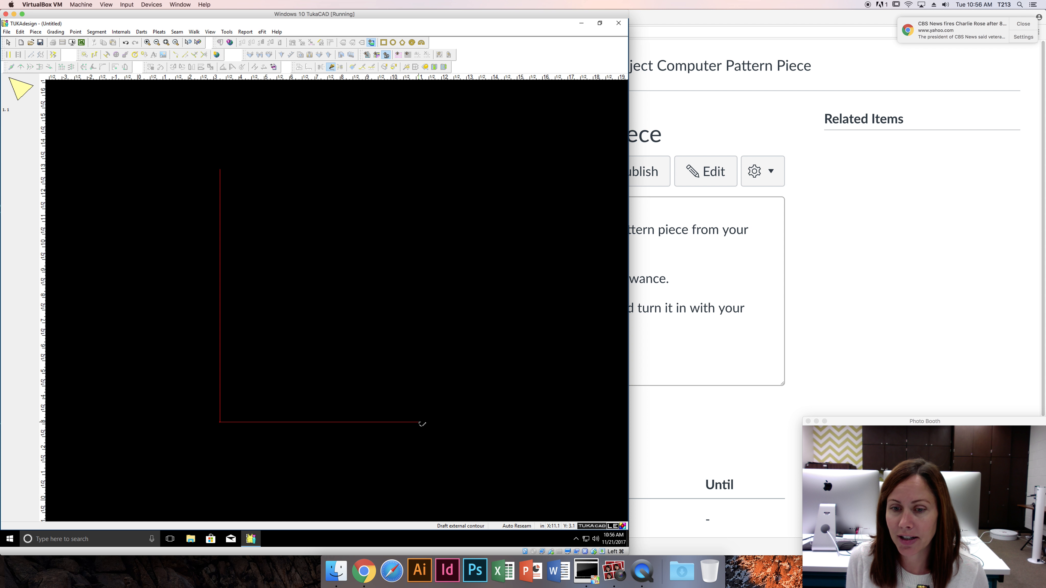
# Draft the horizontal bottom edge rightward from the vertical edge's lower end, with a 7 in horizontal and 0 in vertical offset
pyautogui.click(419, 423)
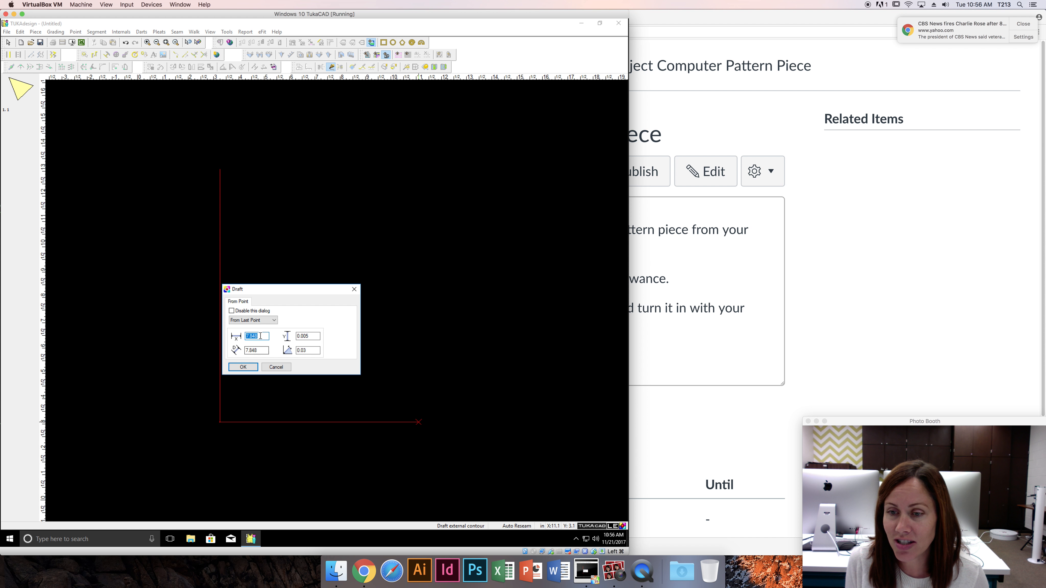
pyautogui.write('7')
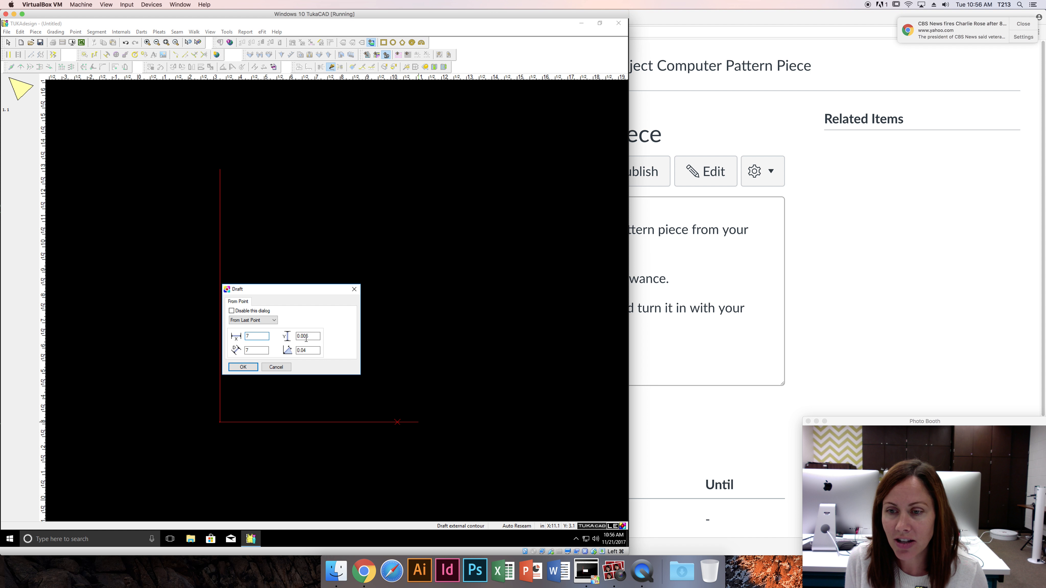
pyautogui.press('Tab')
pyautogui.write('0')
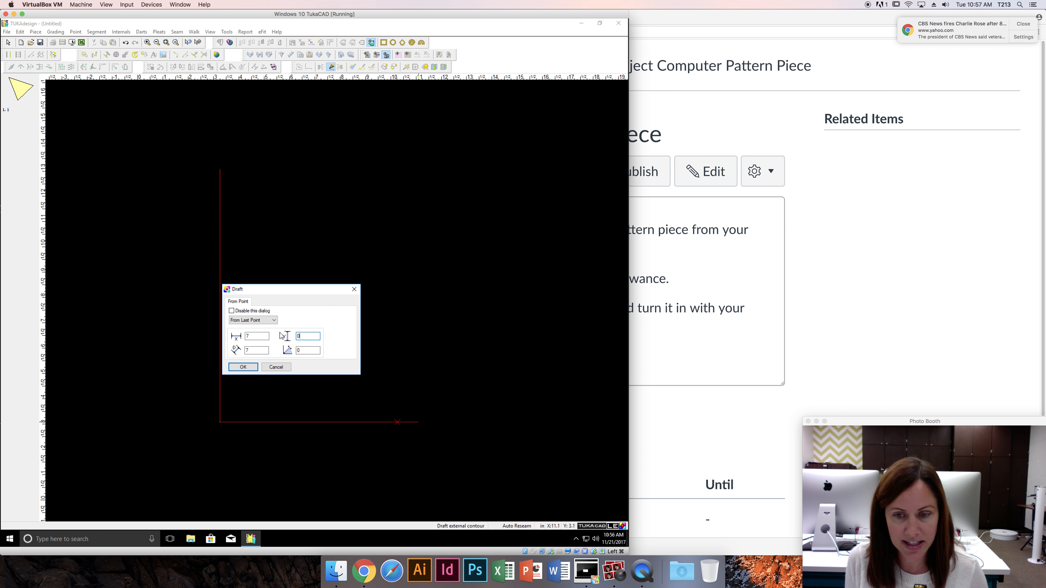
pyautogui.click(243, 367)
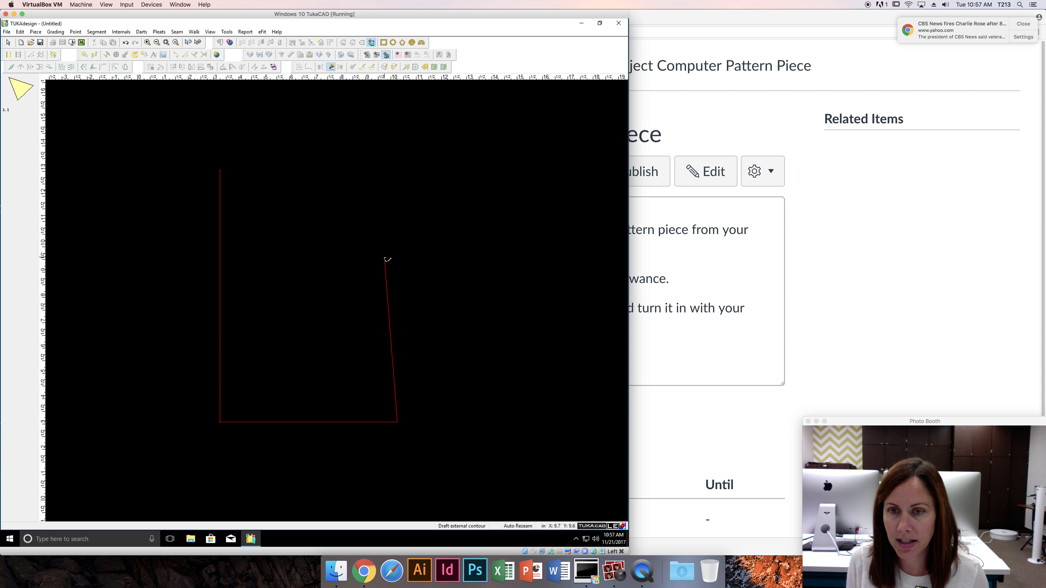
# Draft a slightly inward-slanting right edge about 6.5 in long, continued by a curve about 7.9 in long that bulges outward and returns toward the middle
pyautogui.click(384, 257)
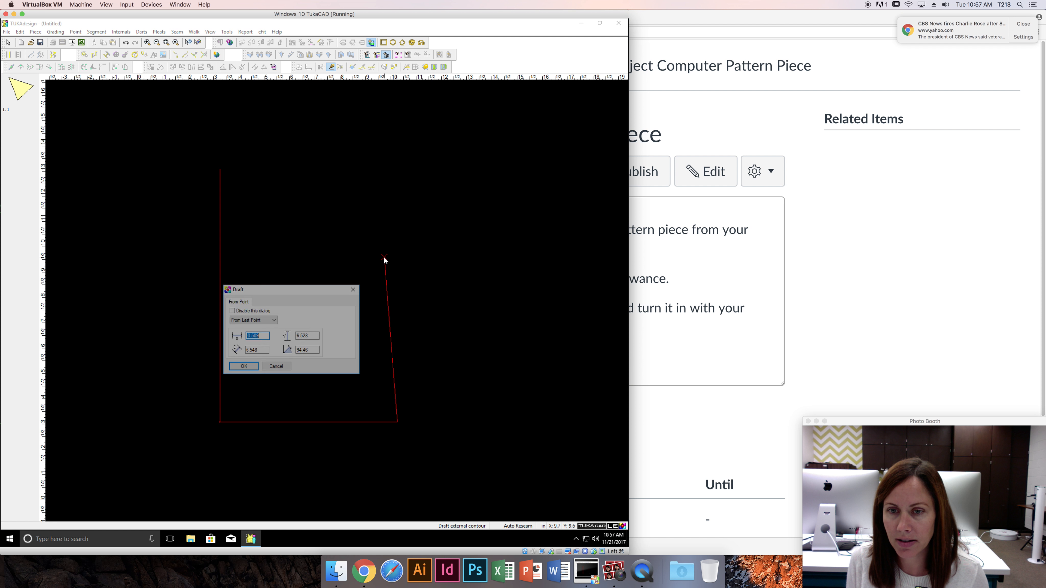
pyautogui.click(243, 368)
pyautogui.click(408, 174)
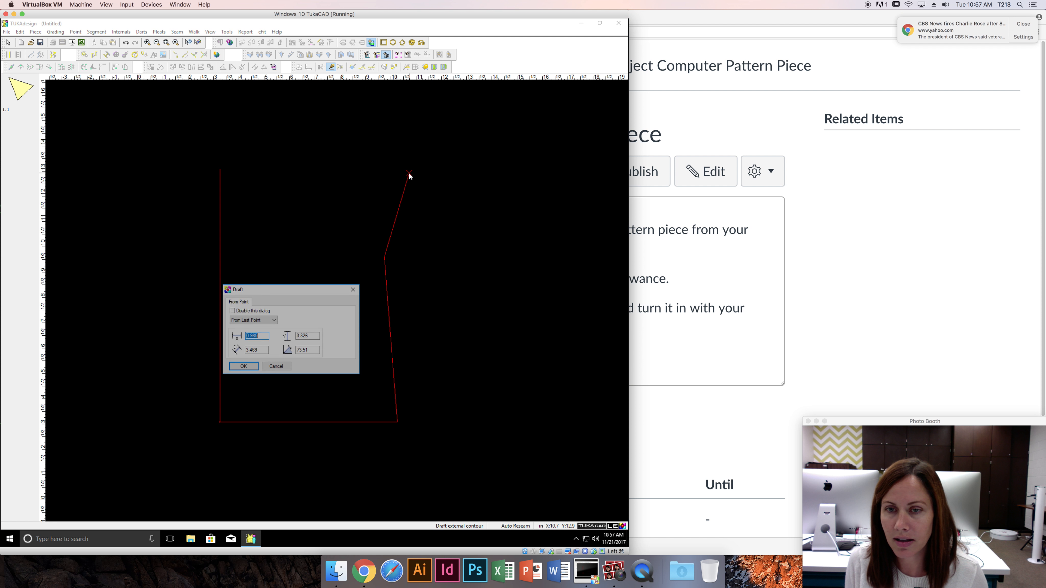
pyautogui.click(243, 366)
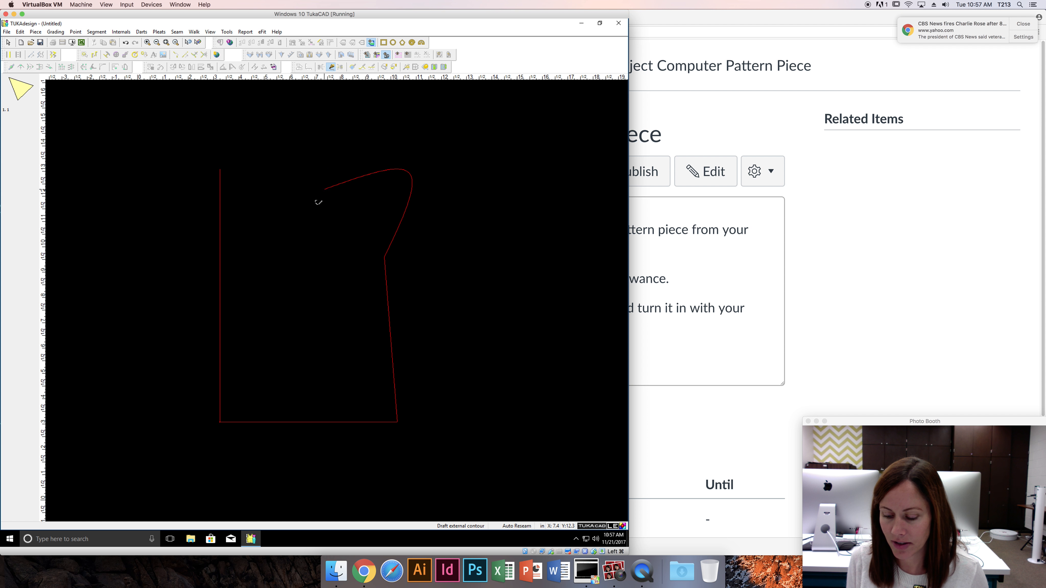
pyautogui.click(311, 182)
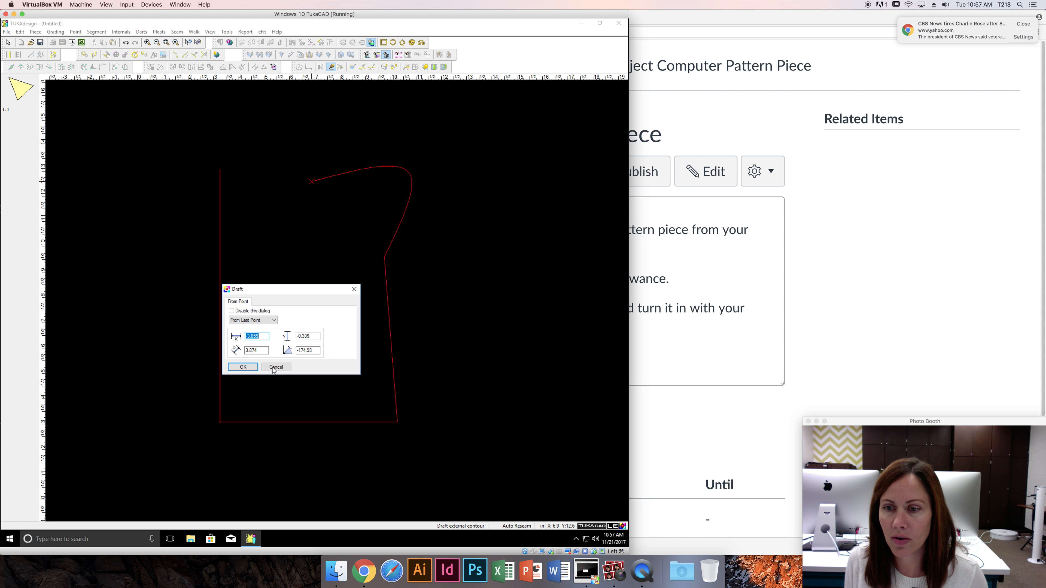
pyautogui.click(244, 365)
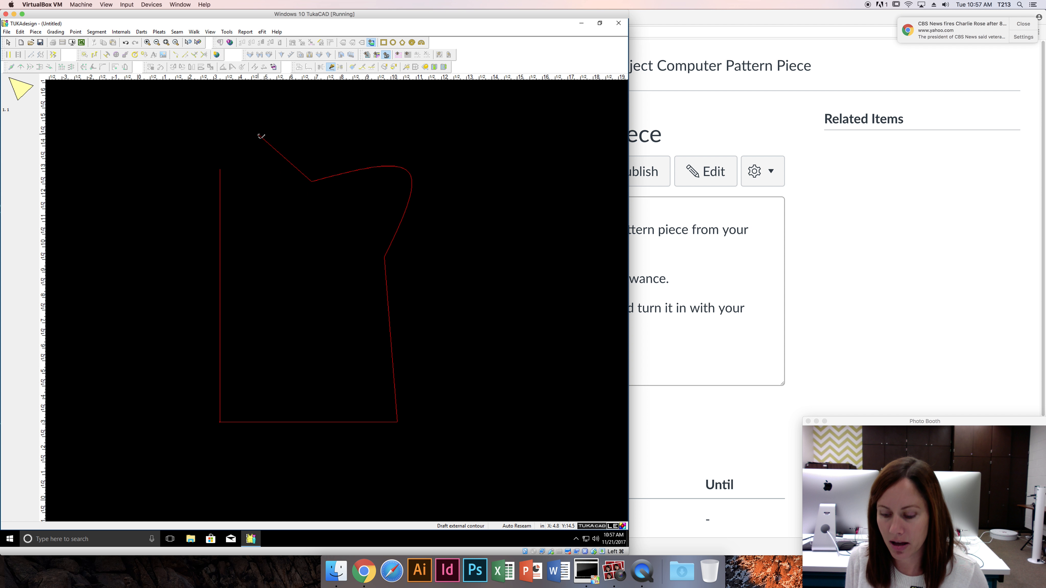
# Draft a top curve about 8.1 in long arching leftward past the vertical edge, and close the contour with a straight line to its starting point
pyautogui.click(246, 127)
pyautogui.click(243, 367)
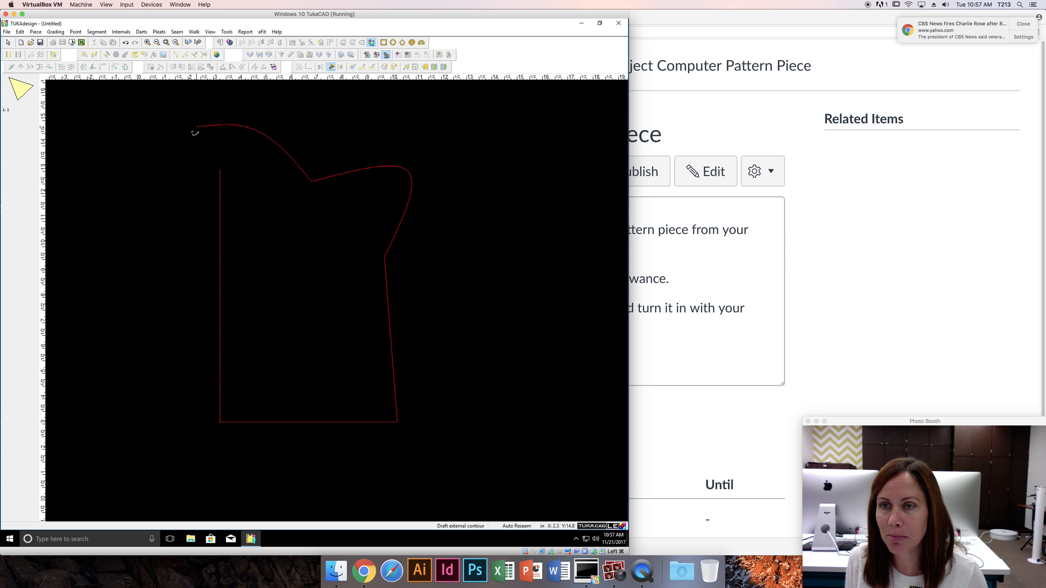
pyautogui.click(138, 163)
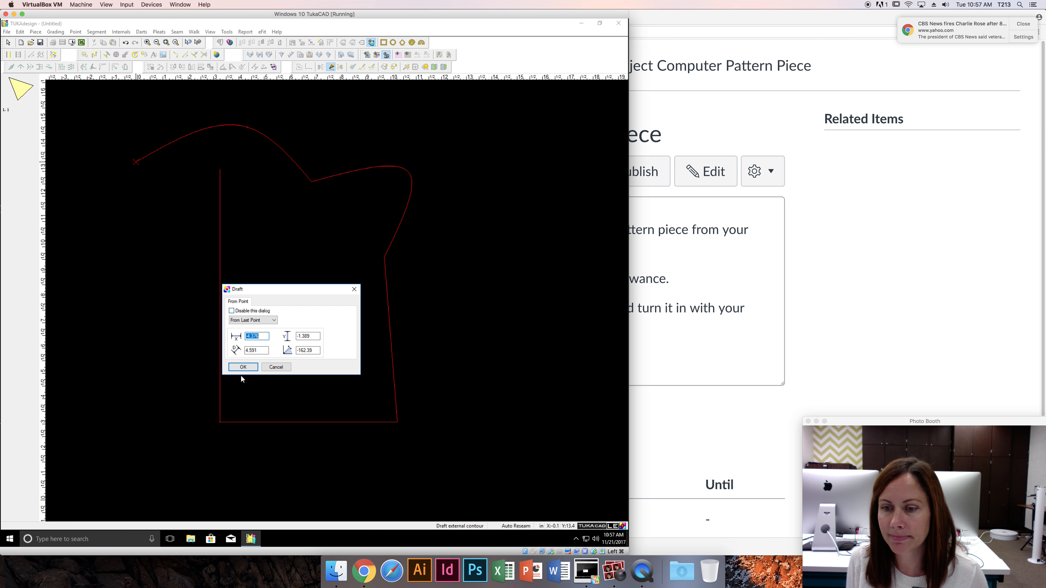
pyautogui.click(243, 367)
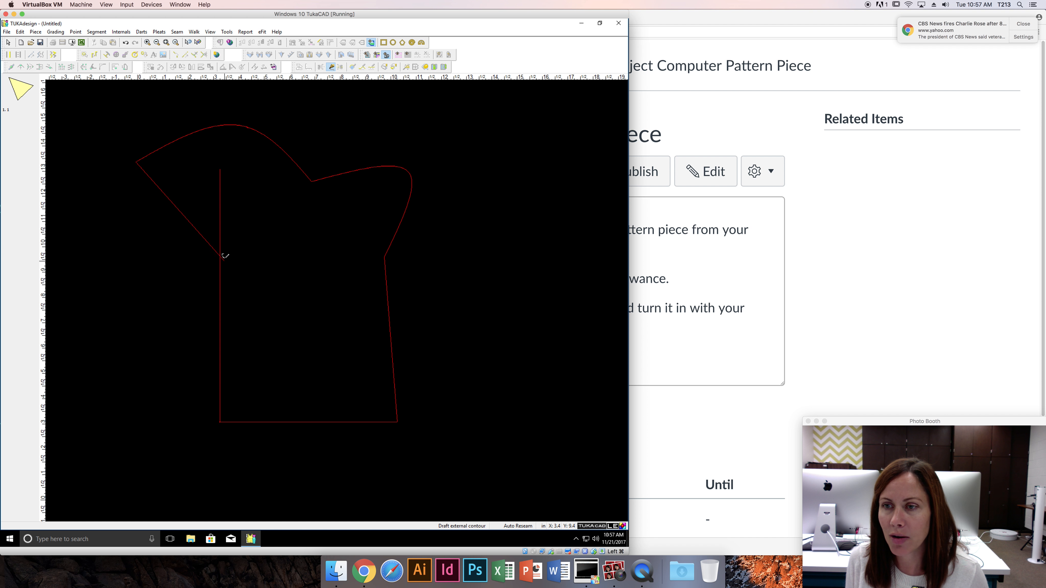
pyautogui.rightClick(159, 201)
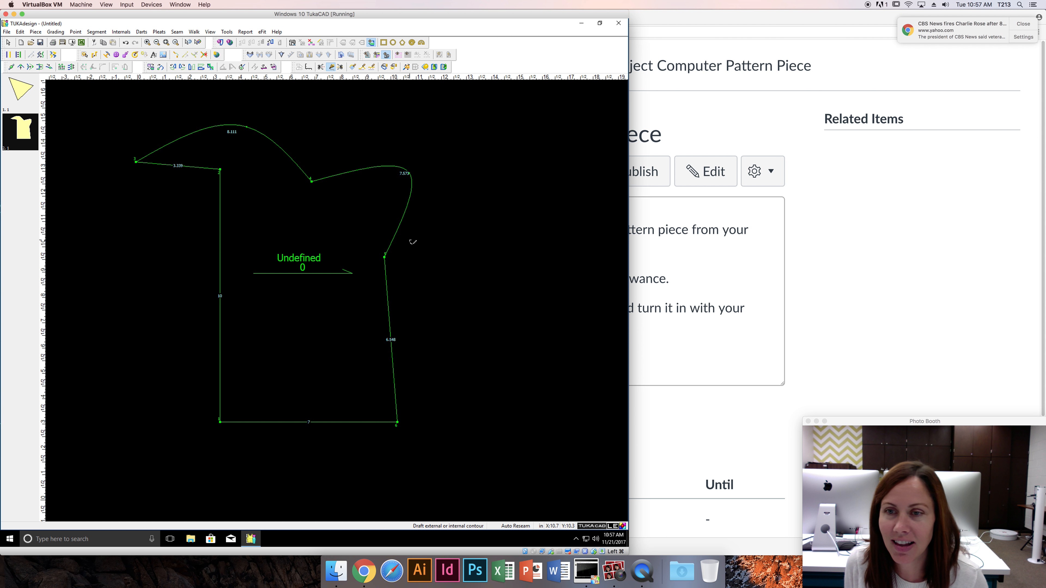
# Add a curve point along the left vertical edge, 1 in from the edge's upper end
pyautogui.click(9, 69)
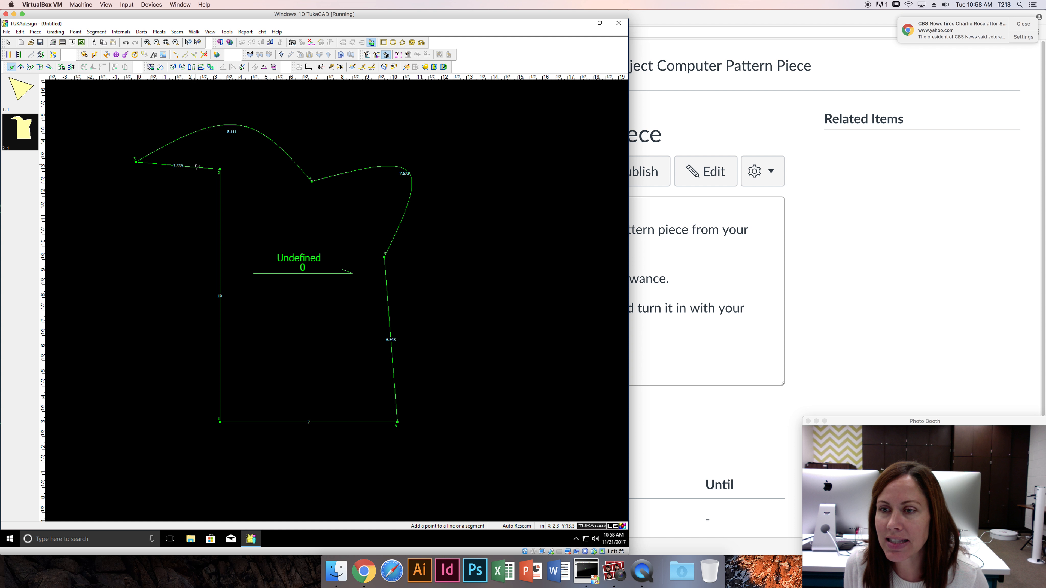
pyautogui.click(221, 194)
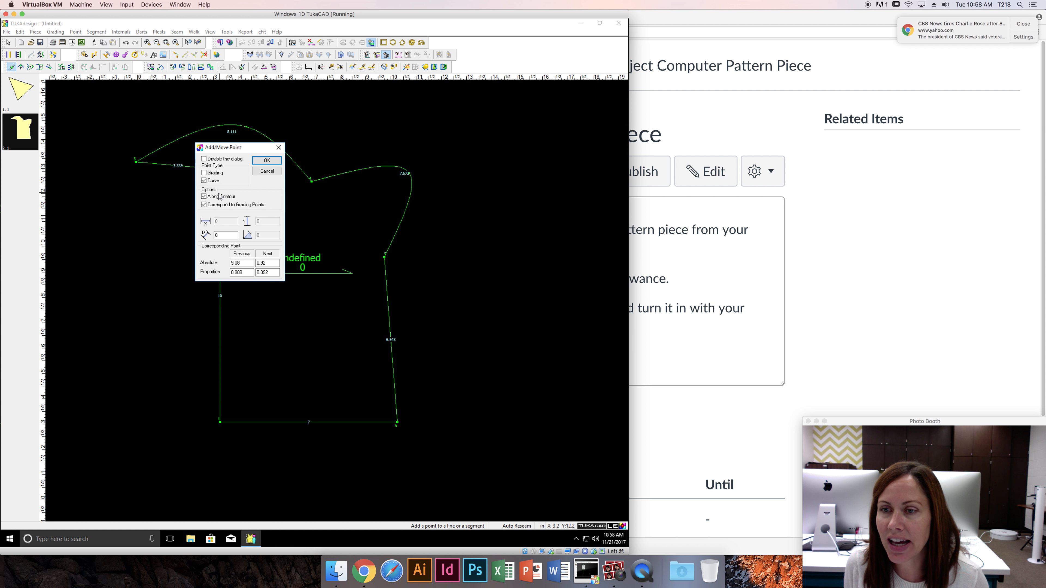
pyautogui.moveTo(236, 152); pyautogui.dragTo(169, 198)
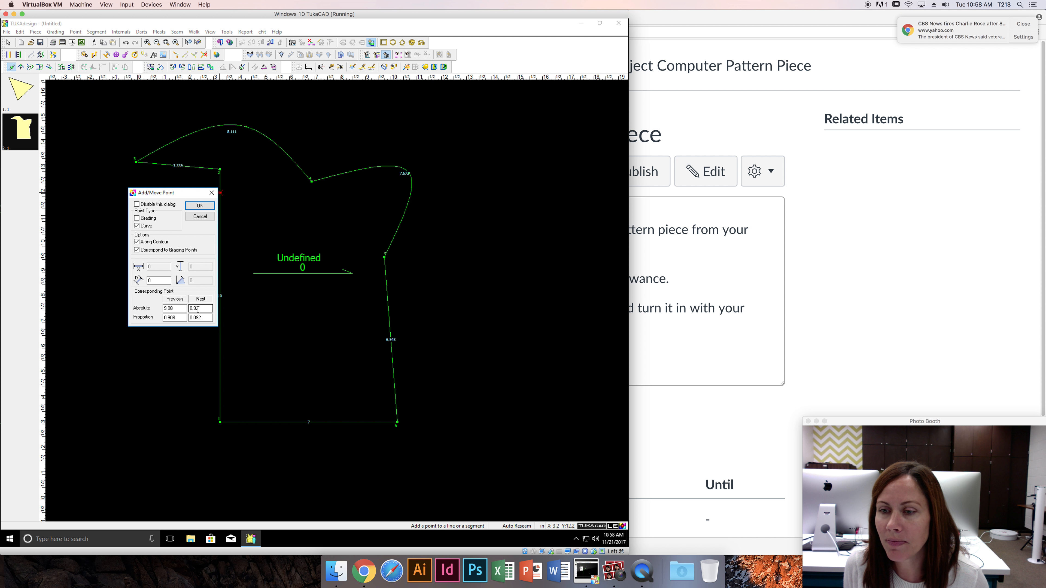
pyautogui.moveTo(196, 192); pyautogui.dragTo(169, 188)
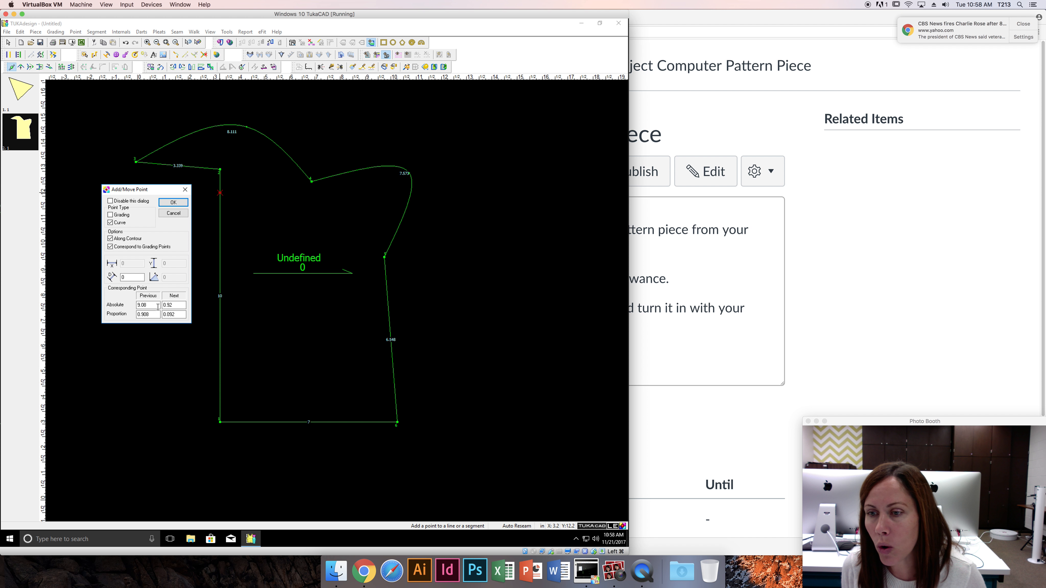
pyautogui.moveTo(176, 305); pyautogui.dragTo(165, 305)
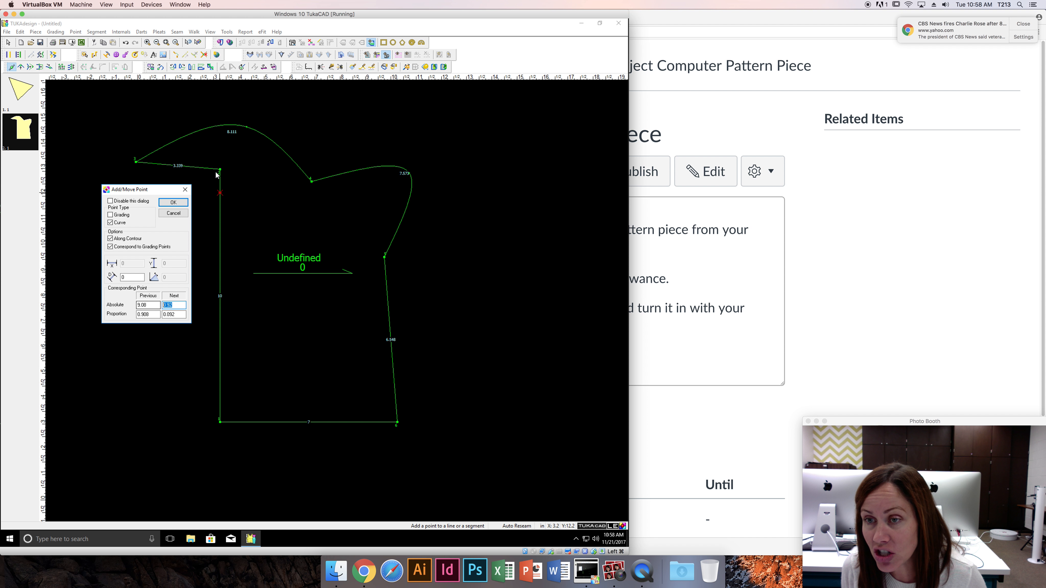
pyautogui.write('1')
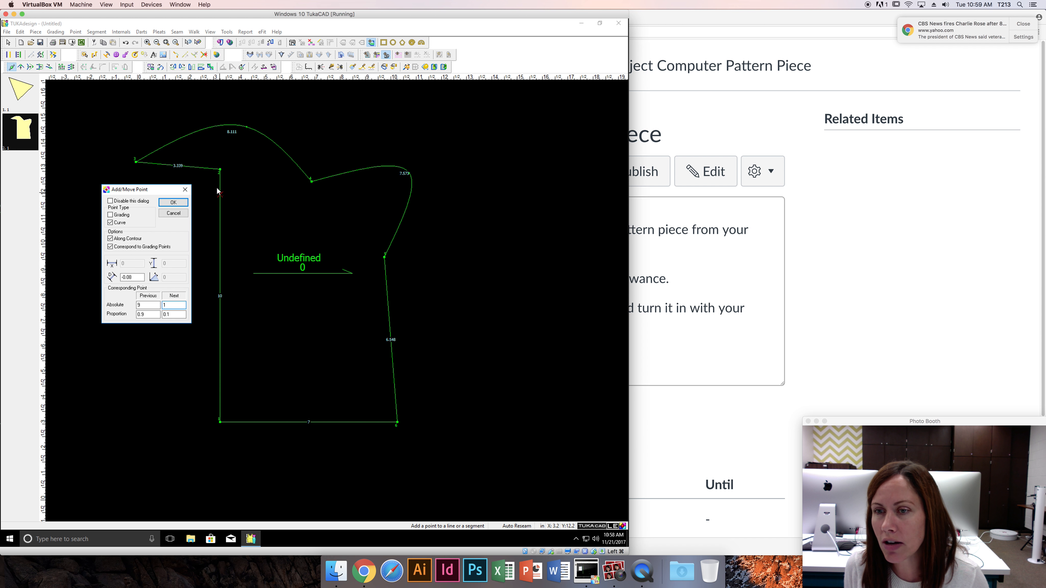
pyautogui.click(173, 202)
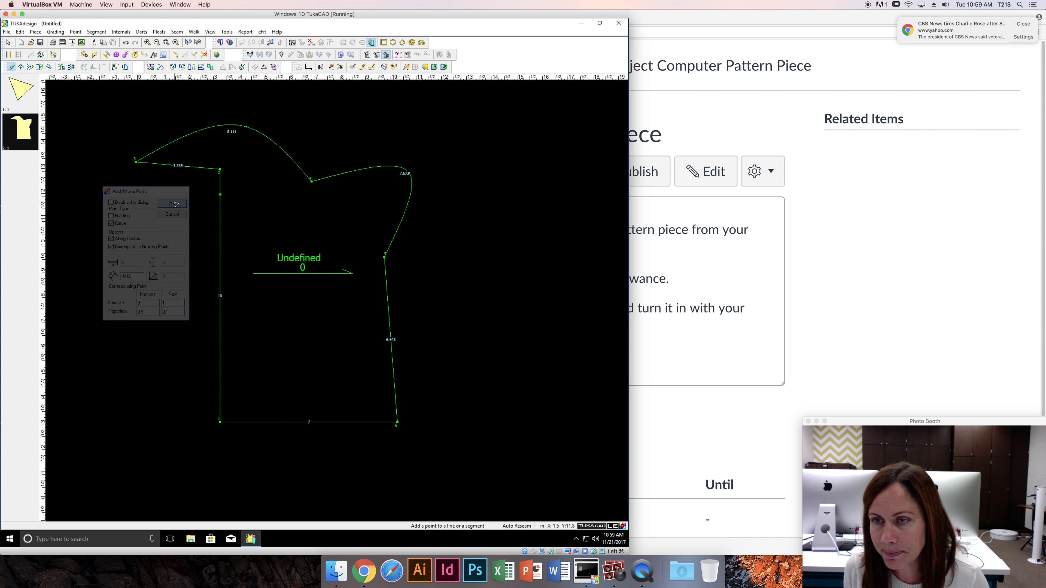
# Move the new curve point on the left vertical edge by 2 in horizontally and -1.874 in vertically from its last position
pyautogui.click(21, 67)
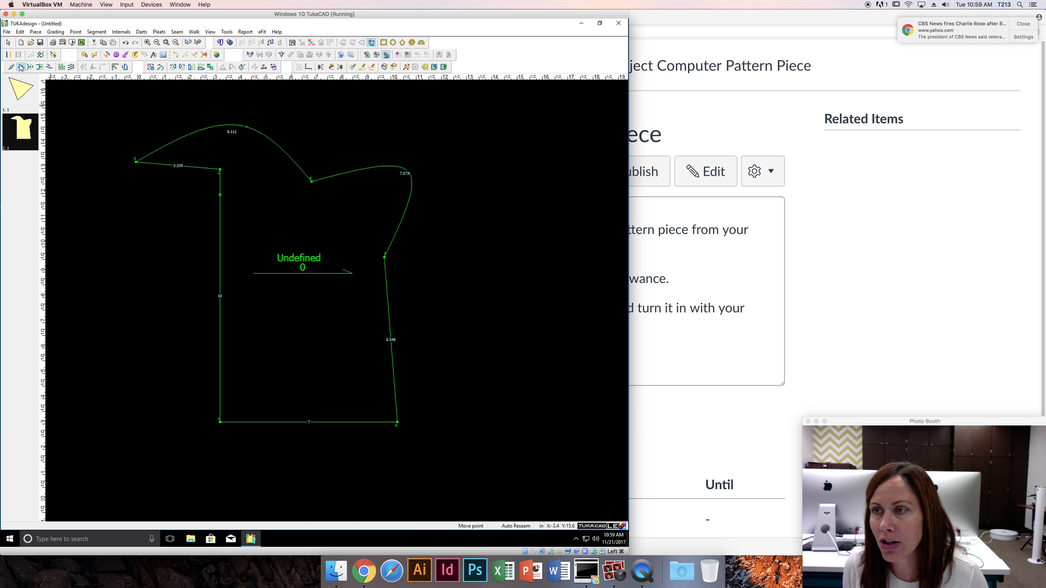
pyautogui.moveTo(223, 200); pyautogui.dragTo(189, 243)
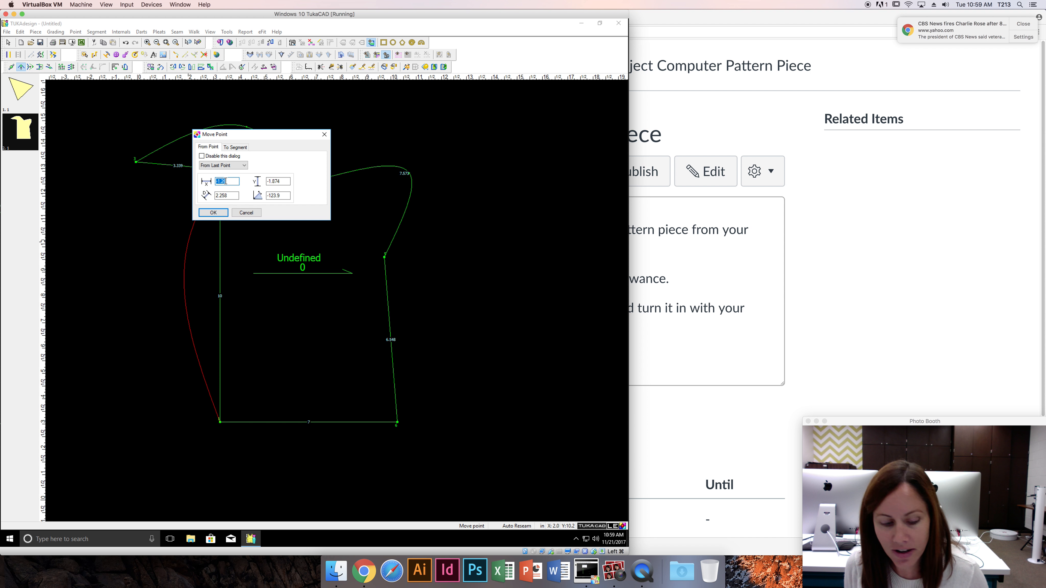
pyautogui.write('2')
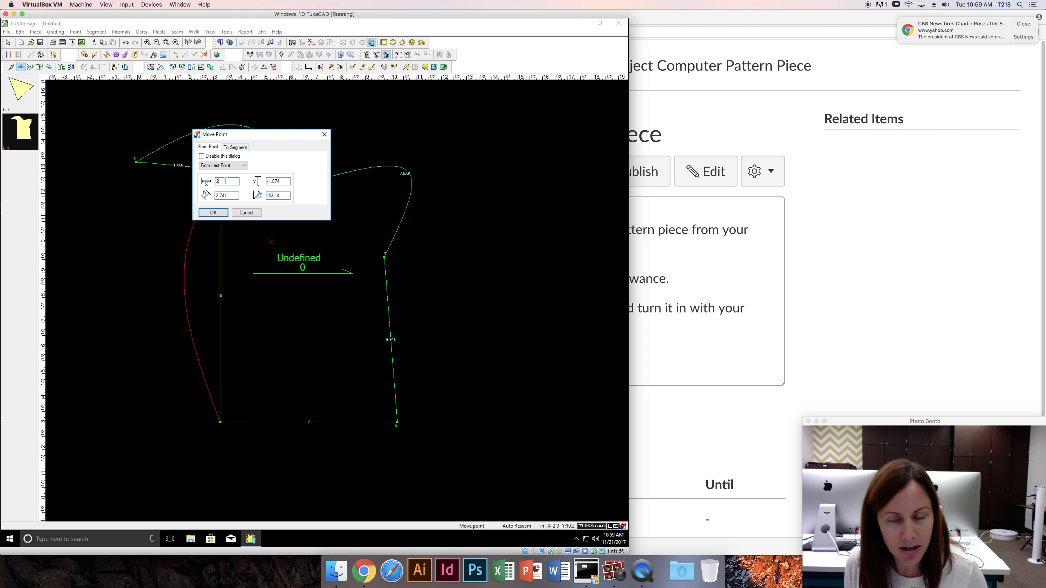
pyautogui.click(282, 180)
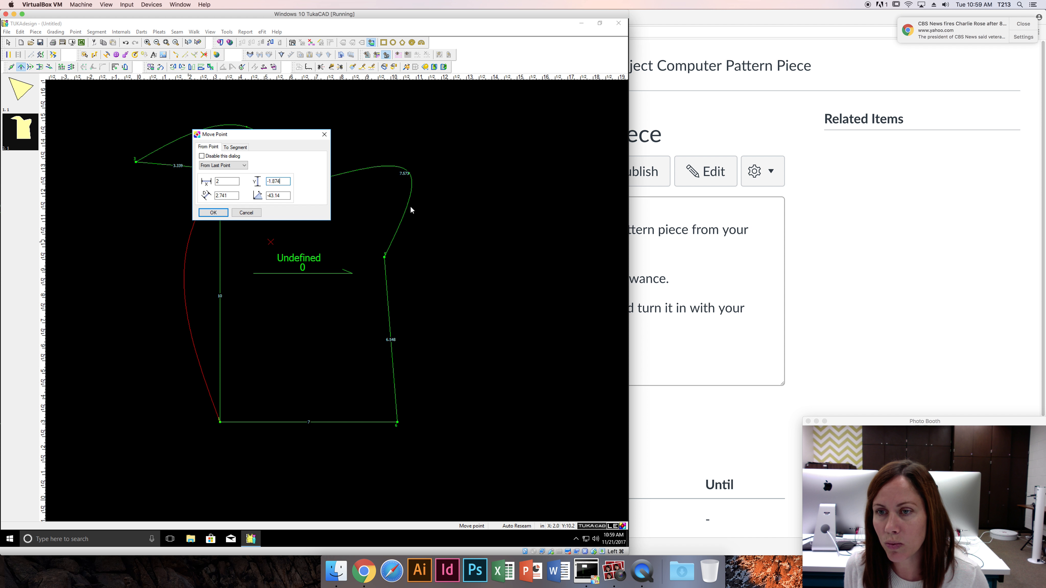
pyautogui.click(213, 213)
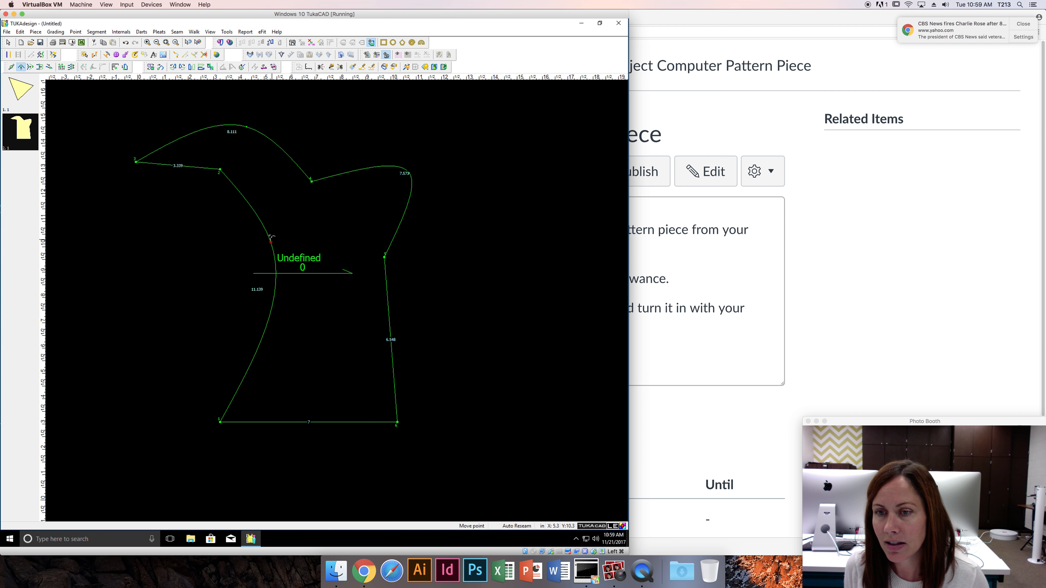
# Move the same curve point about 3.2 in leftward and 0.1 in down, so the left edge bulges outward
pyautogui.moveTo(271, 242); pyautogui.dragTo(189, 243)
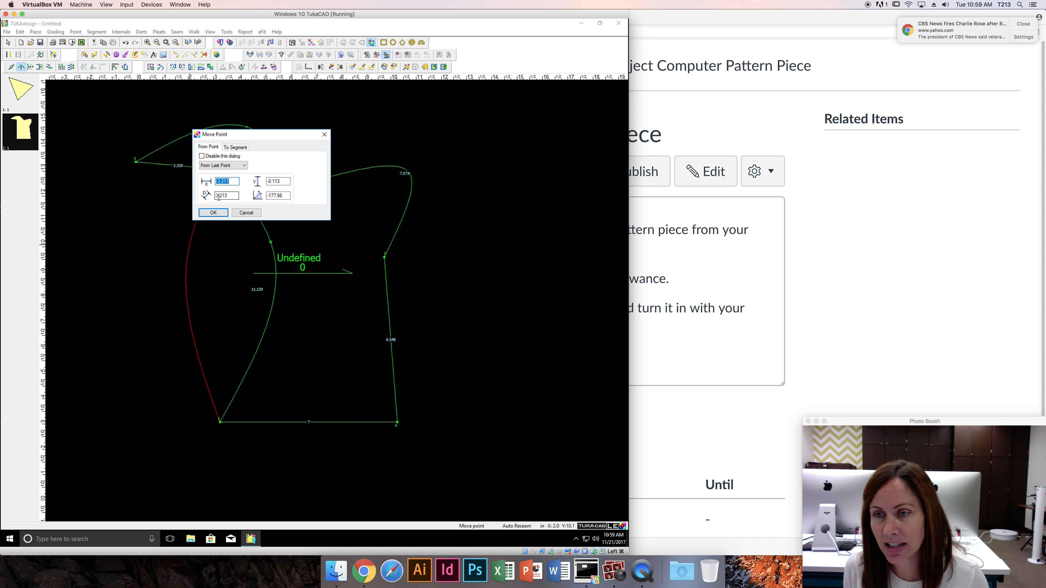
pyautogui.click(214, 213)
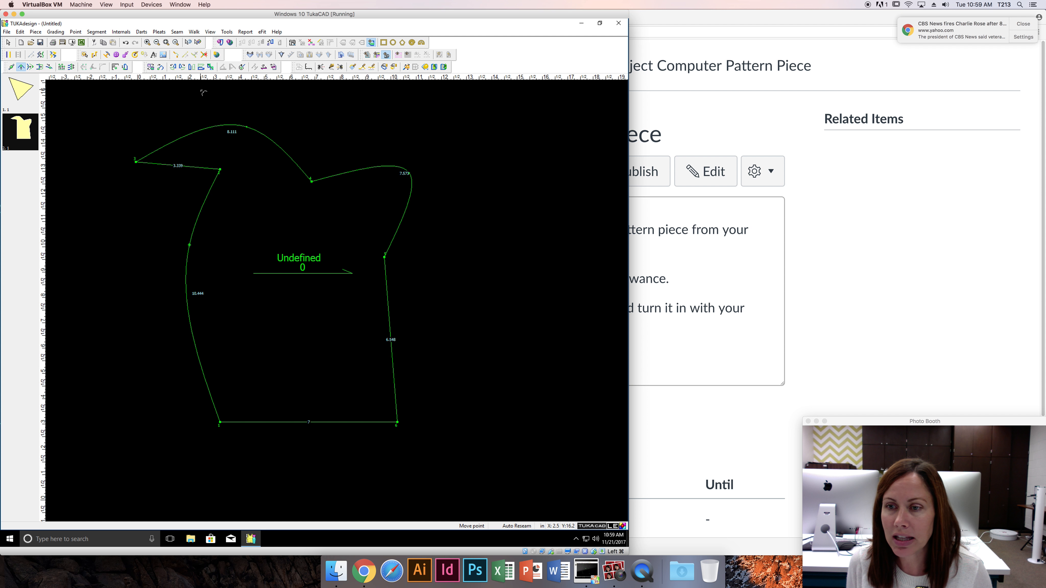
# Name the pattern piece "bodice" in its piece info and apply the name
pyautogui.click(8, 43)
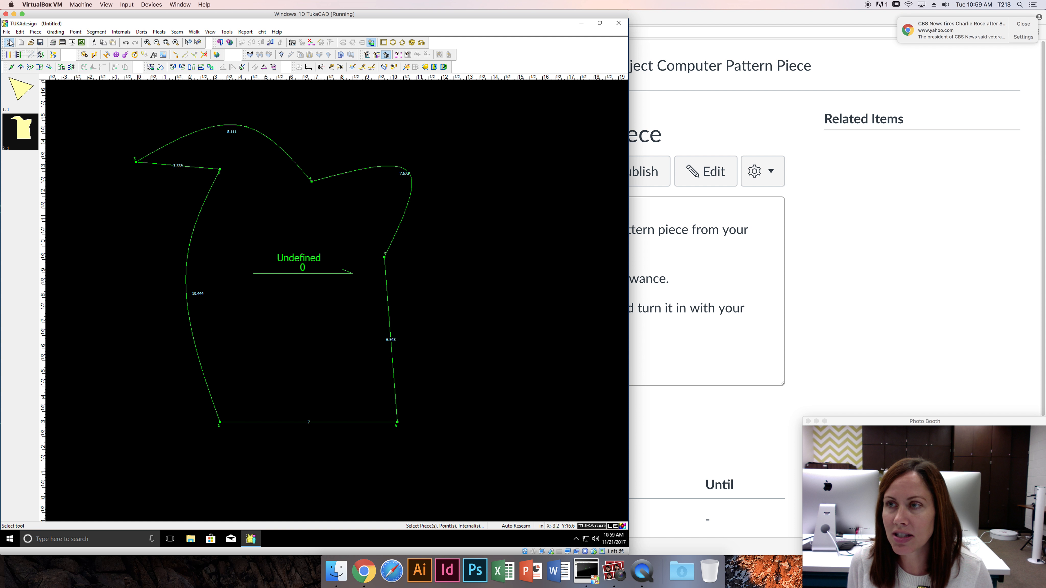
pyautogui.doubleClick(315, 264)
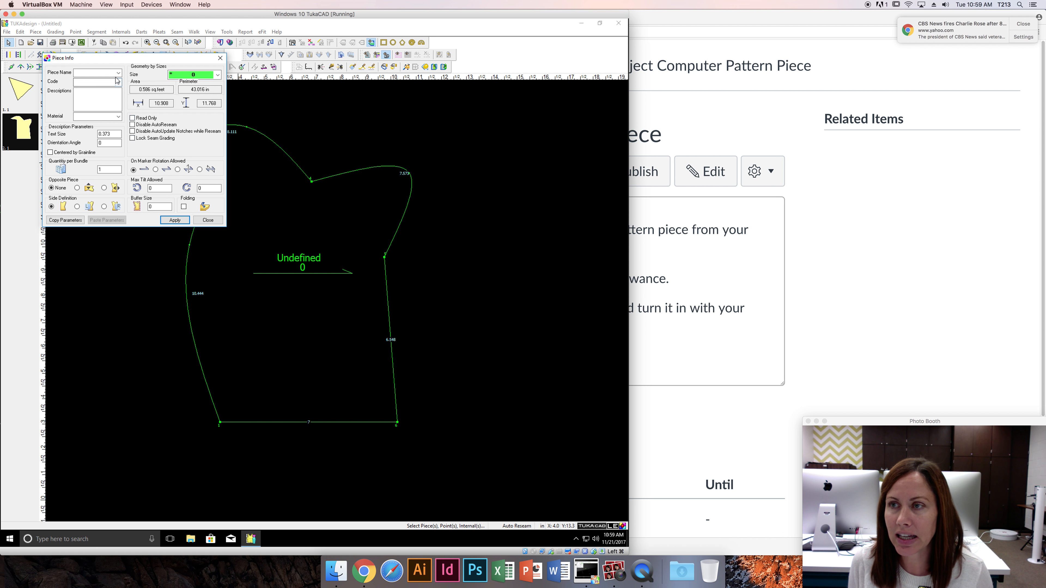
pyautogui.click(99, 73)
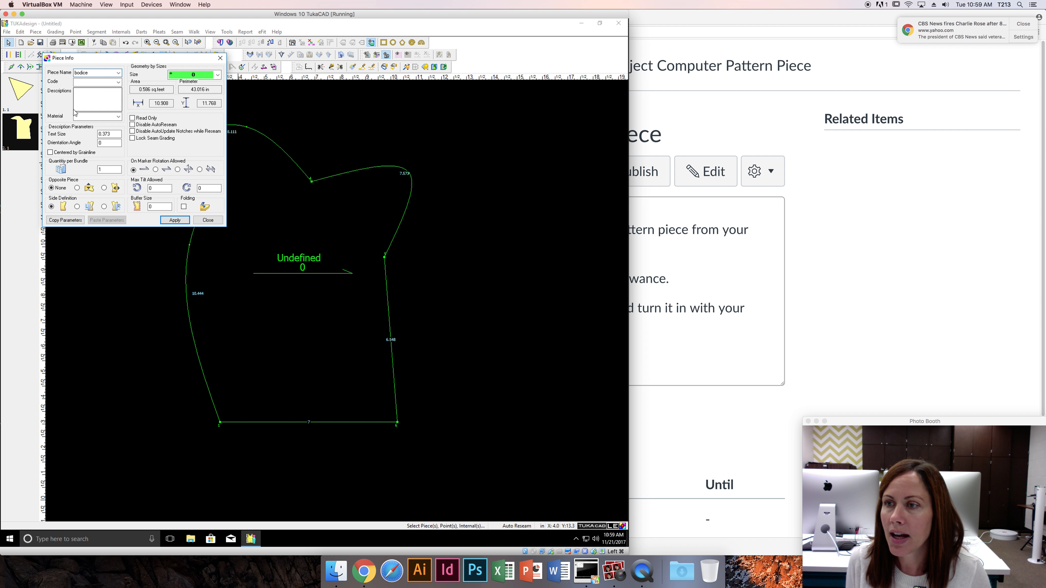
pyautogui.click(181, 220)
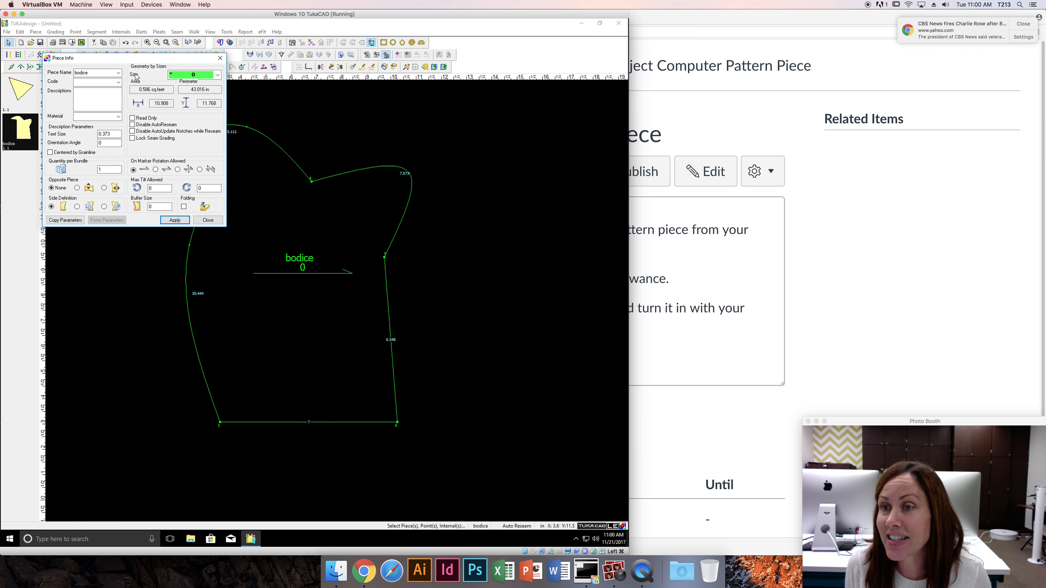
pyautogui.click(217, 75)
pyautogui.click(197, 80)
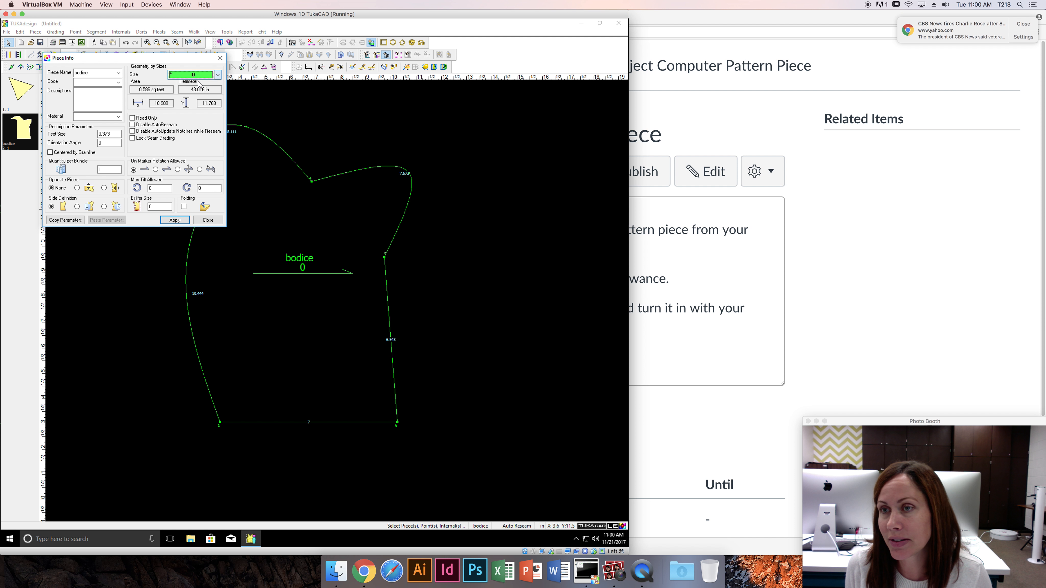
pyautogui.click(208, 220)
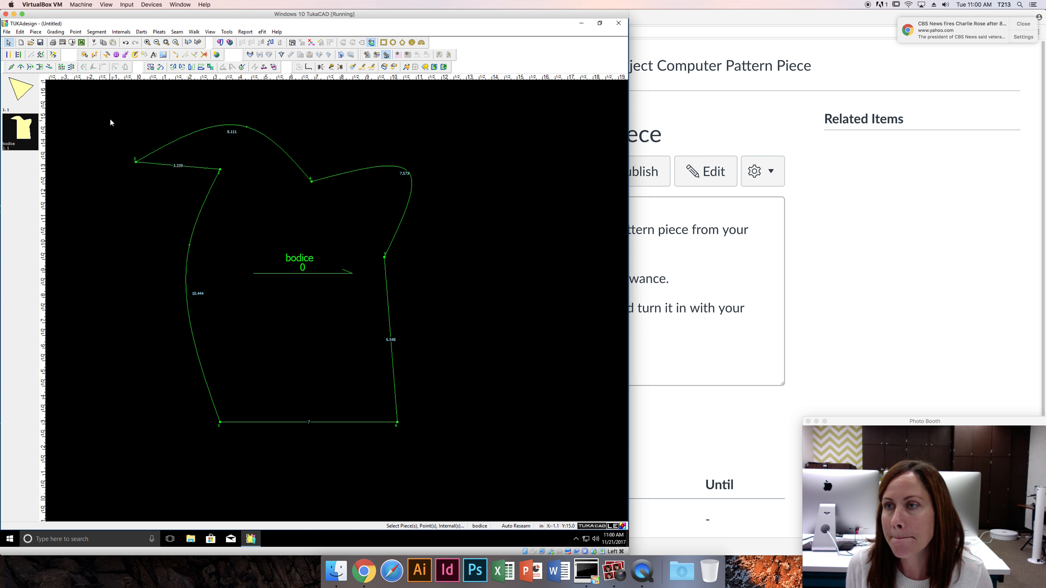
pyautogui.click(36, 32)
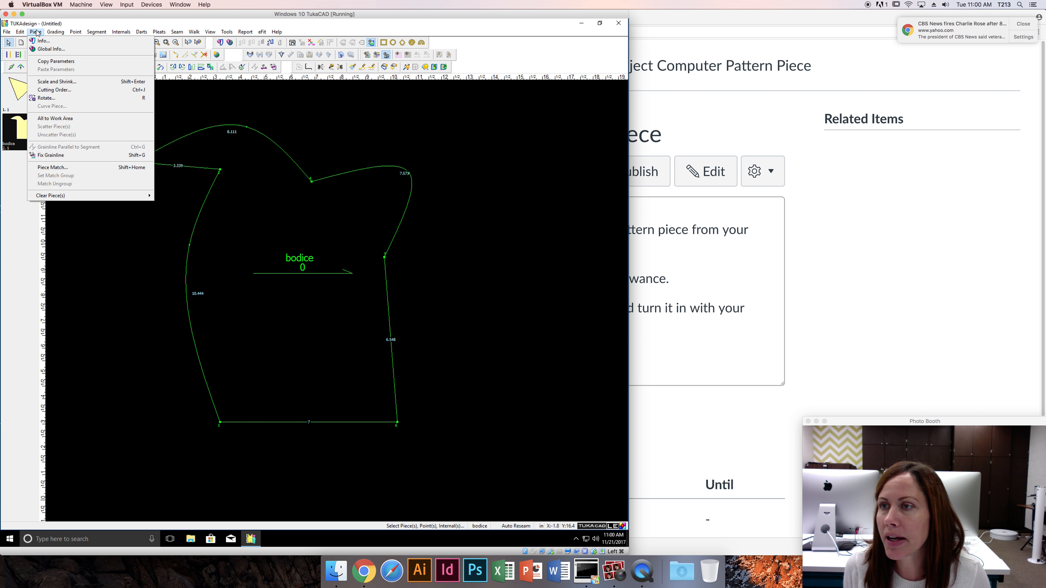
pyautogui.click(34, 32)
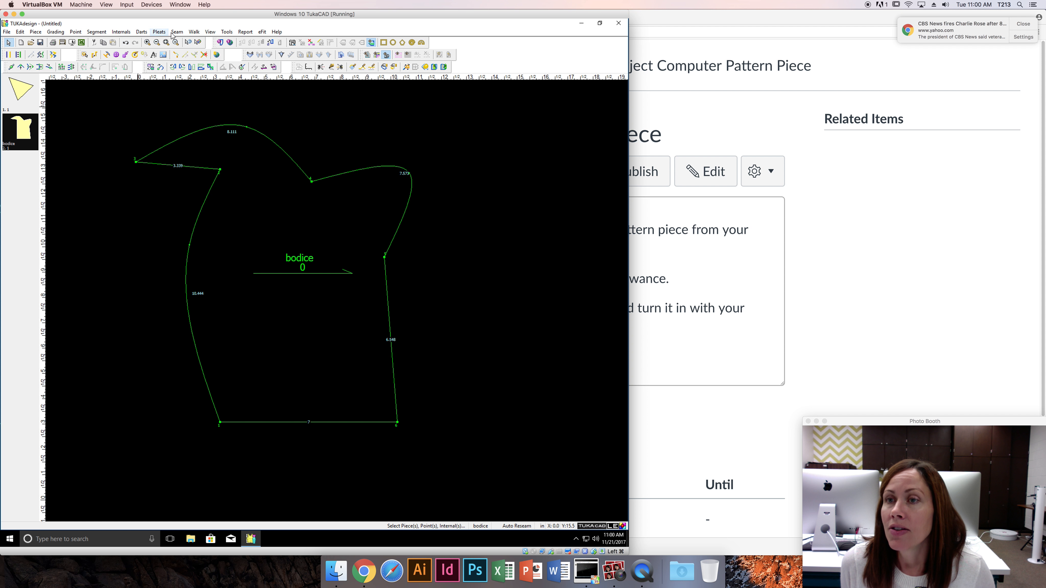
# Add a global seam allowance with a seam width of .5 in to the current piece only
pyautogui.click(182, 34)
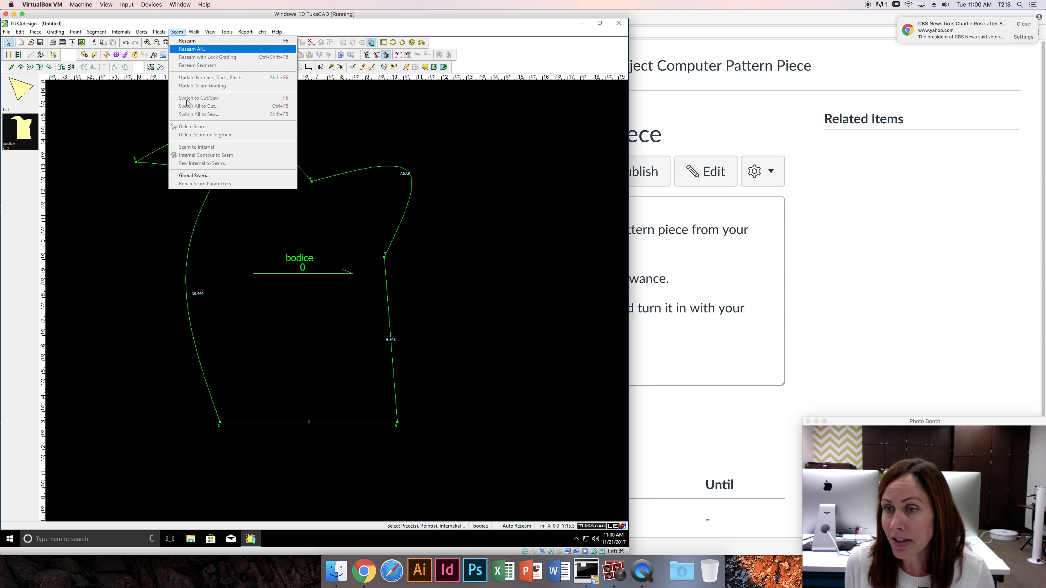
pyautogui.click(194, 176)
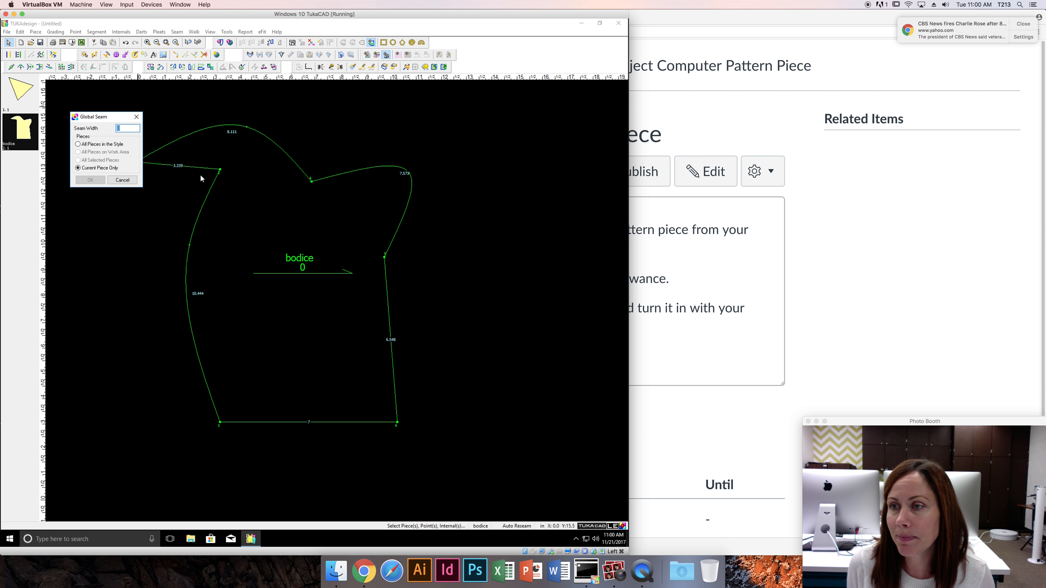
pyautogui.click(84, 170)
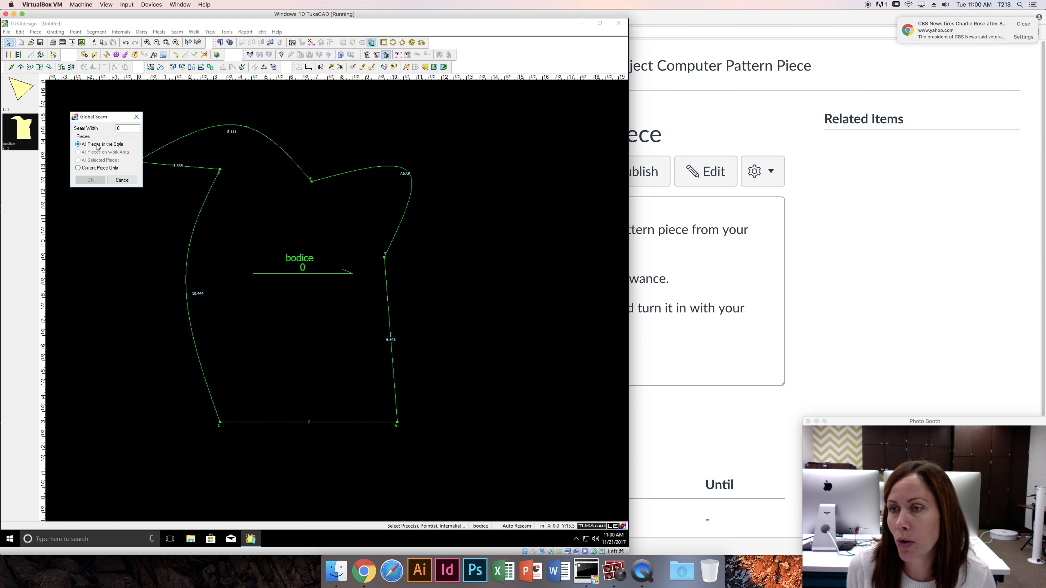
pyautogui.click(98, 168)
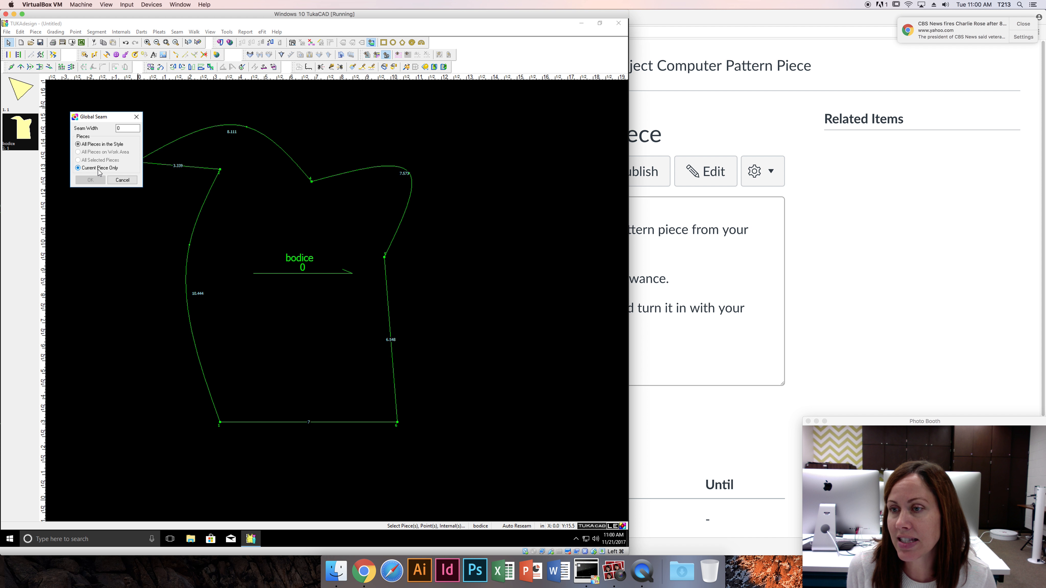
pyautogui.doubleClick(117, 129)
pyautogui.write('.5')
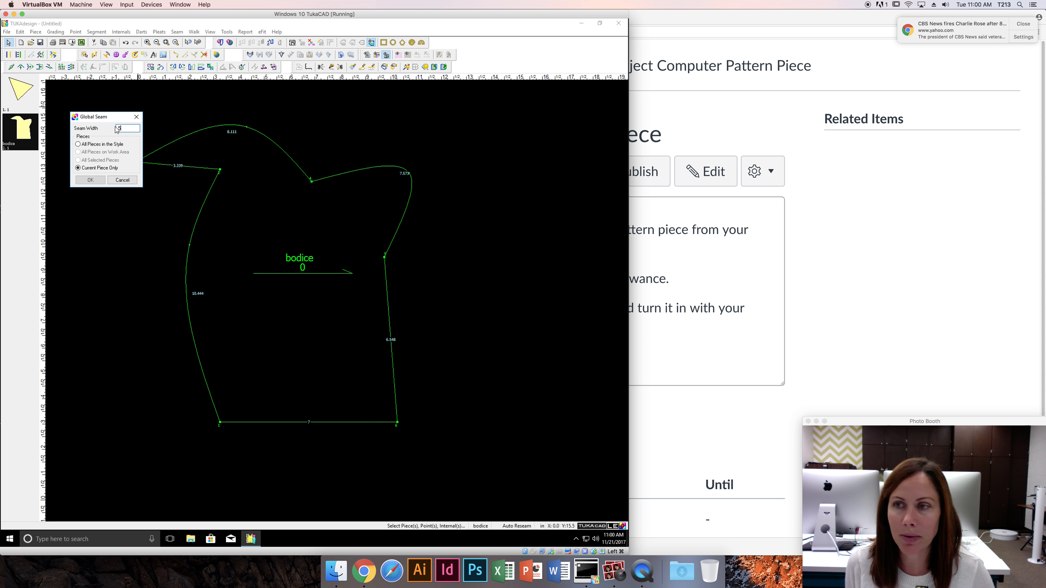
pyautogui.click(91, 181)
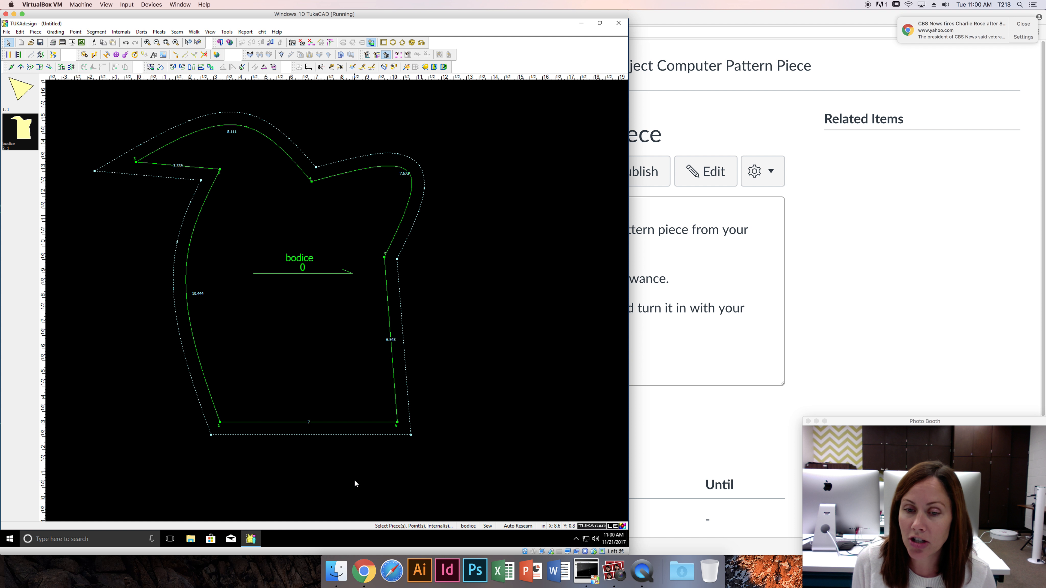
# Set a 1 in seam allowance along the bottom edge, from its right corner to its left, with the fourth corner style at the end point
pyautogui.click(292, 43)
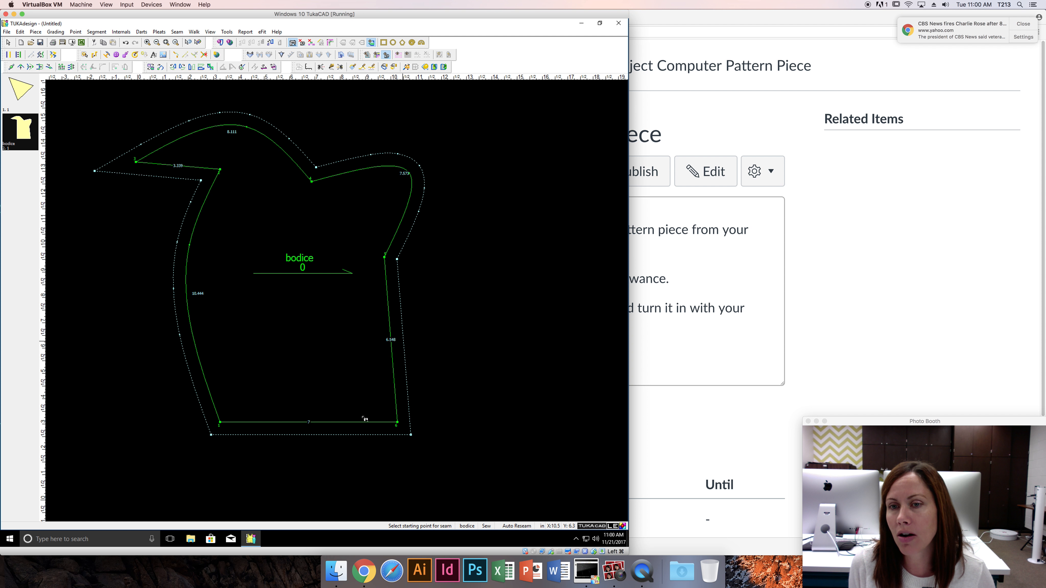
pyautogui.click(398, 423)
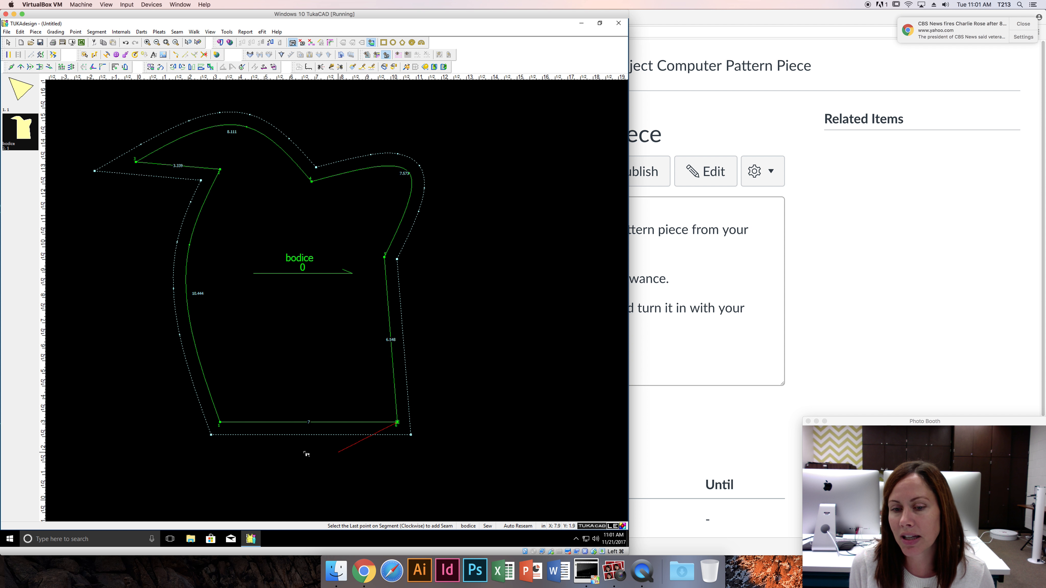
pyautogui.click(219, 423)
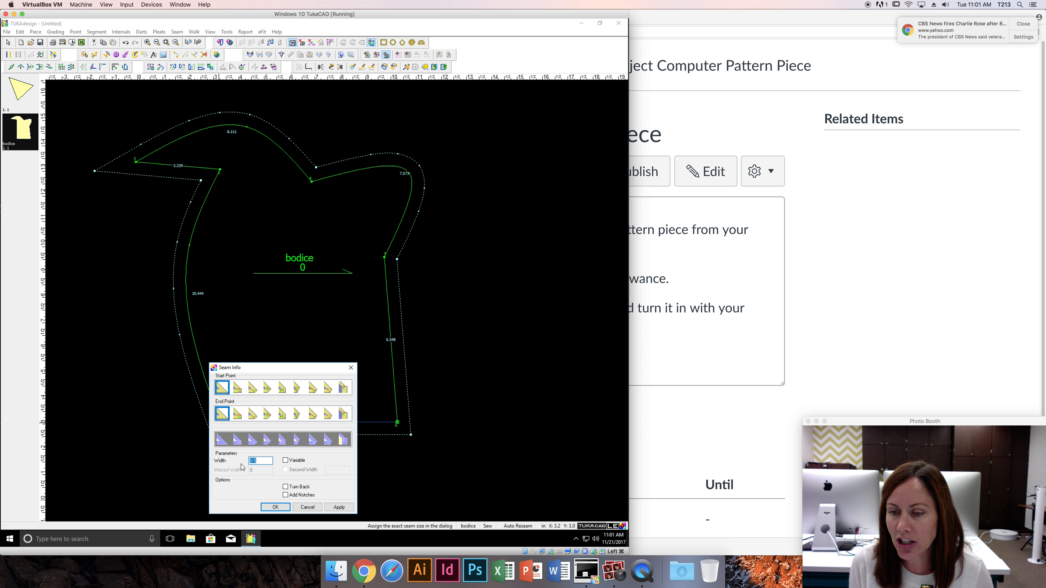
pyautogui.write('1')
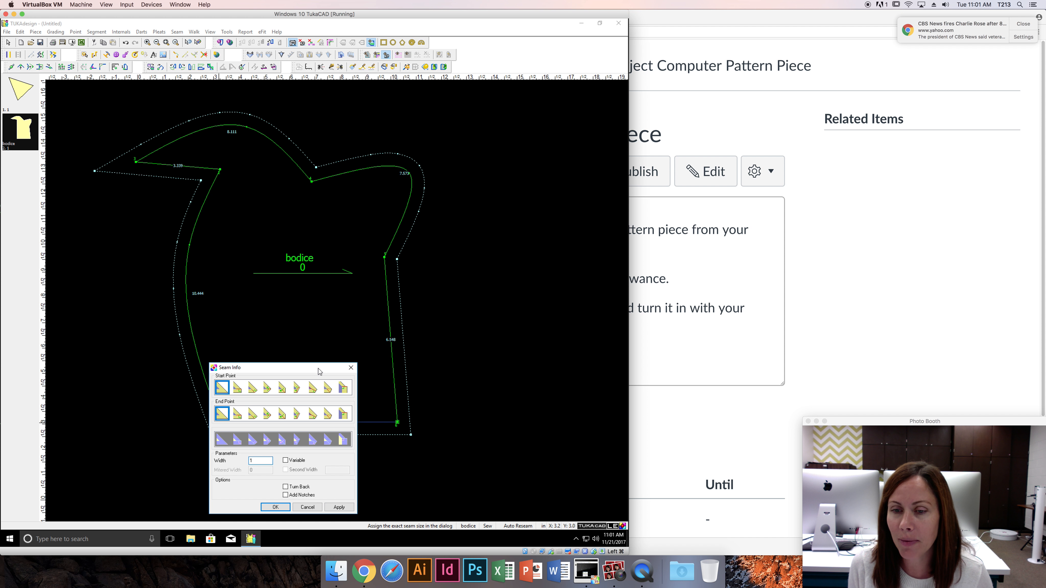
pyautogui.moveTo(319, 369); pyautogui.dragTo(520, 228)
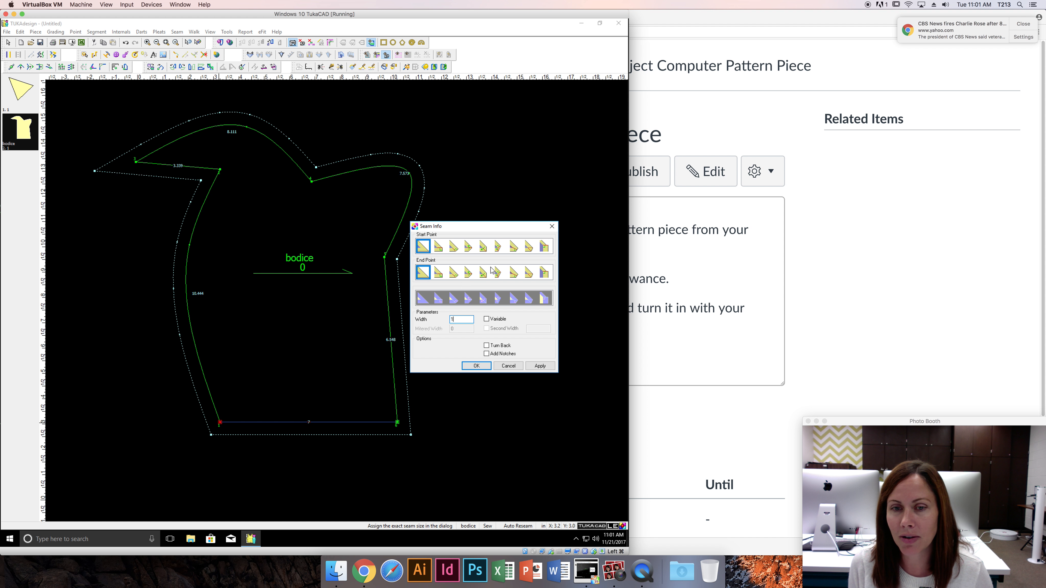
pyautogui.click(469, 275)
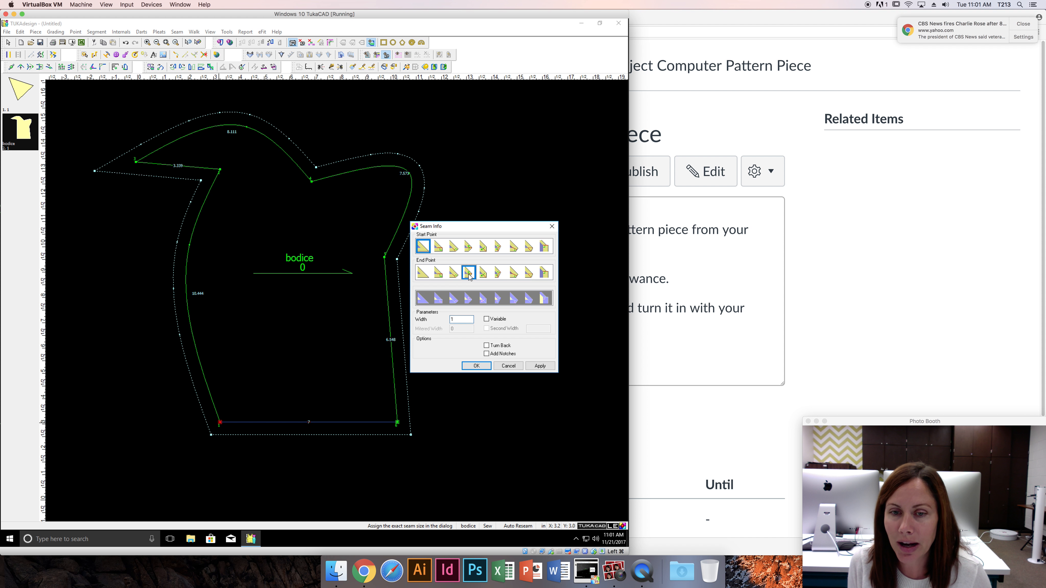
pyautogui.click(540, 366)
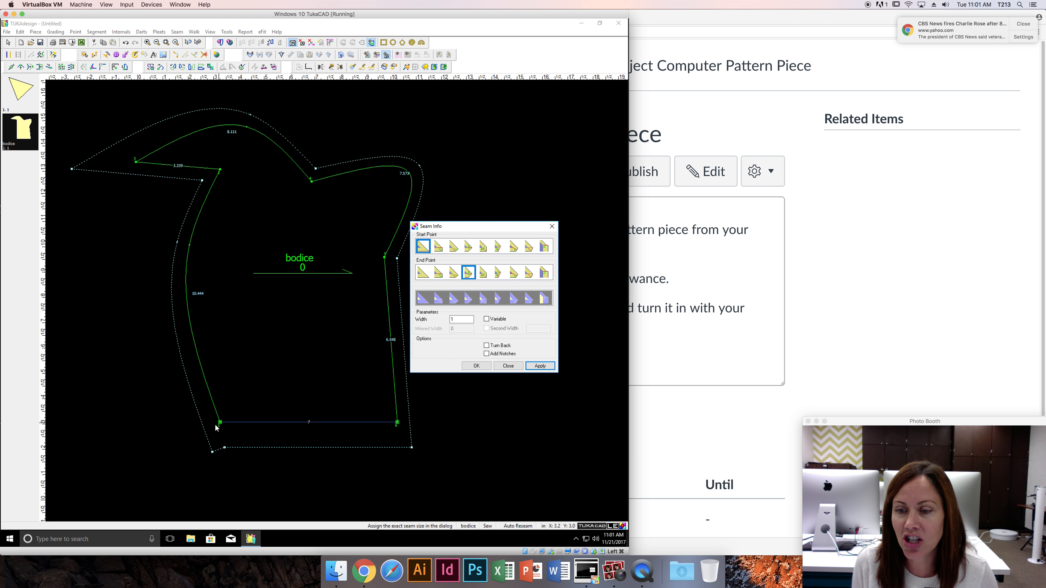
# Change the bottom seam's end-point corner to the third style, giving the left corner a squared step, and accept the seam
pyautogui.click(455, 275)
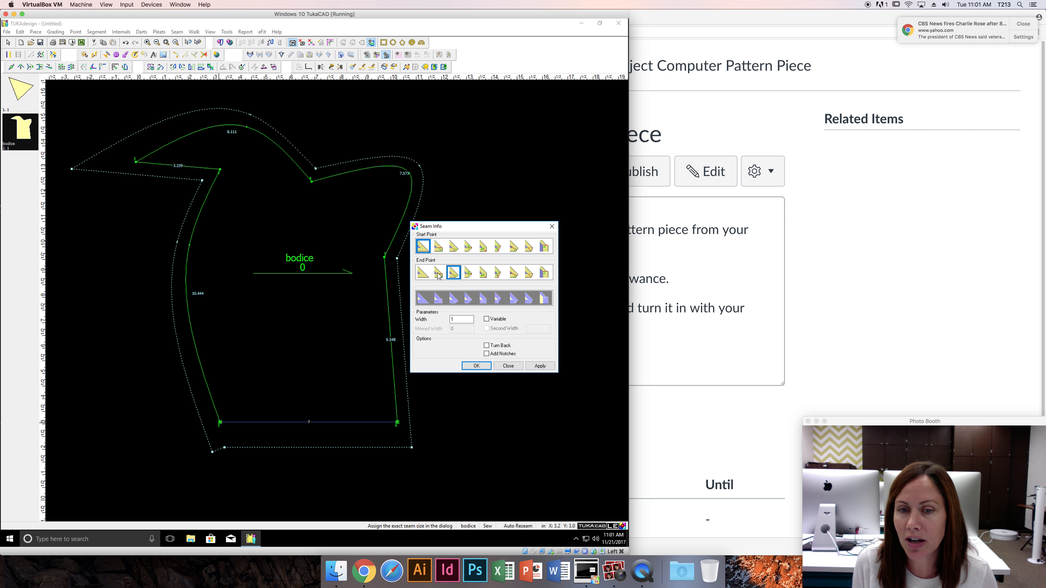
pyautogui.click(538, 366)
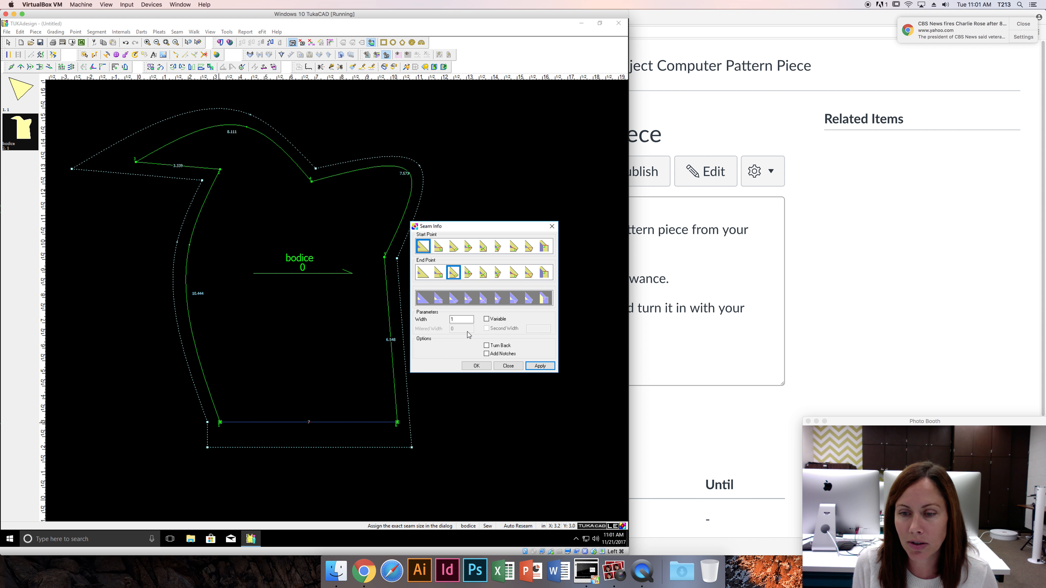
pyautogui.click(475, 367)
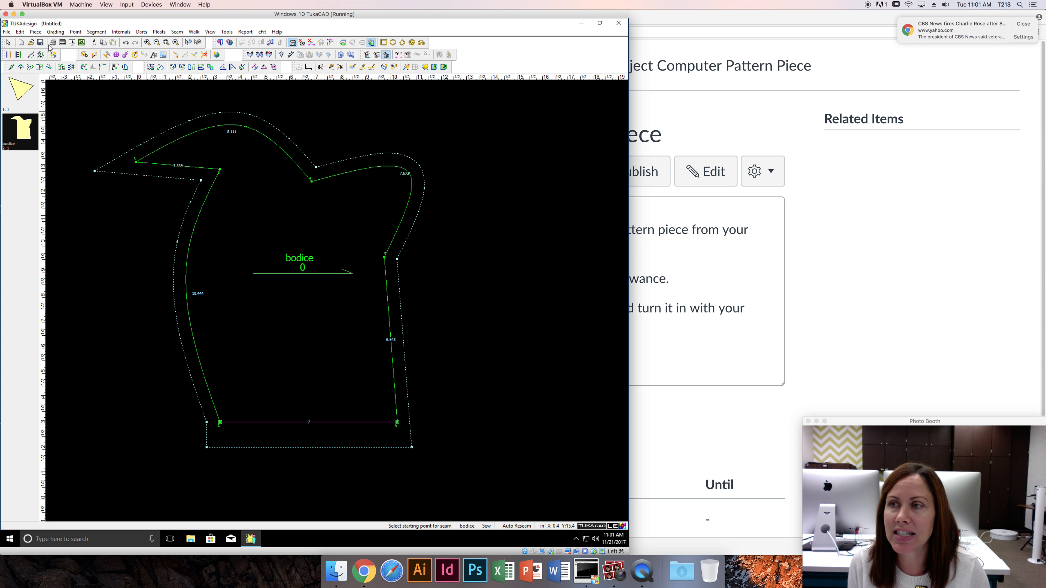
# Export the pattern to the desktop as a FedEx Kinko's PDF, named with the owner's first name followed by "BodicePattern"
pyautogui.click(7, 33)
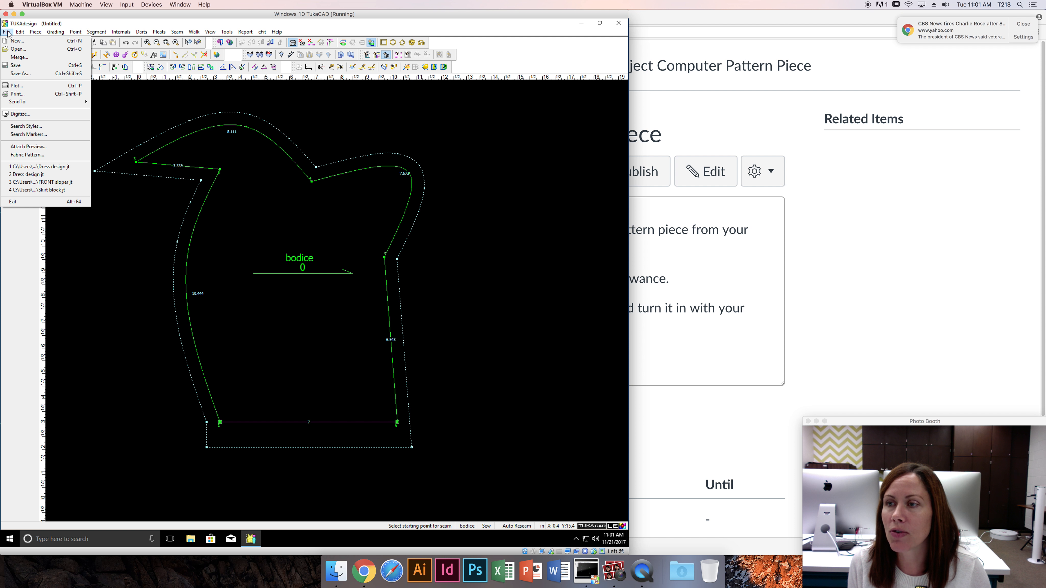
pyautogui.moveTo(46, 102)
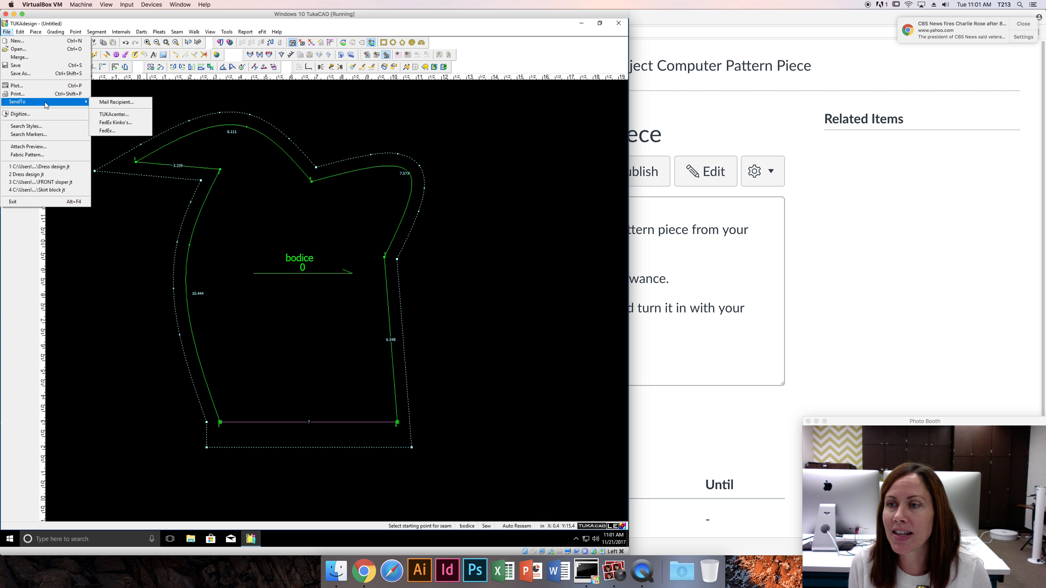
pyautogui.click(118, 123)
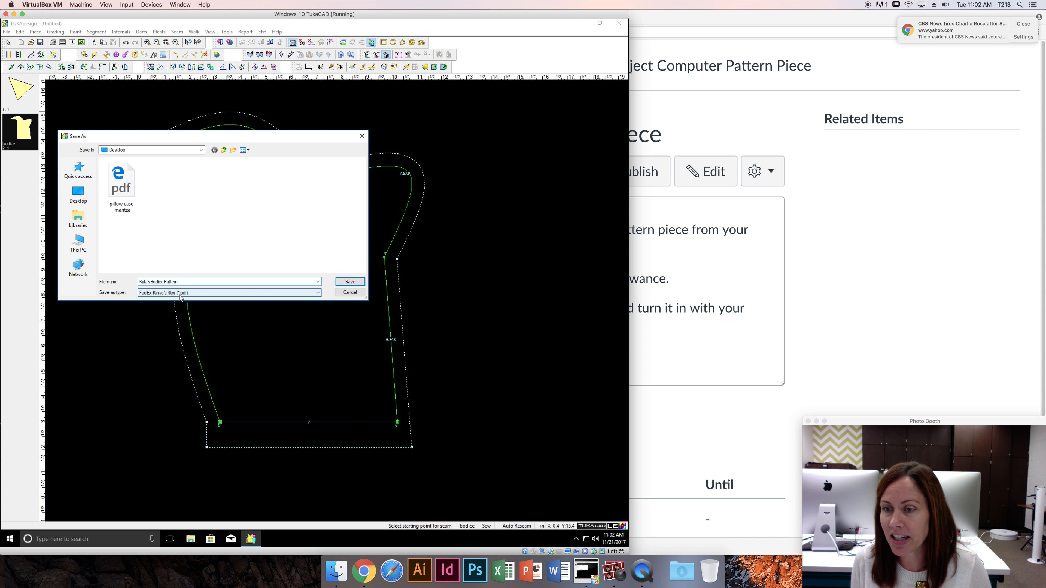
pyautogui.click(343, 281)
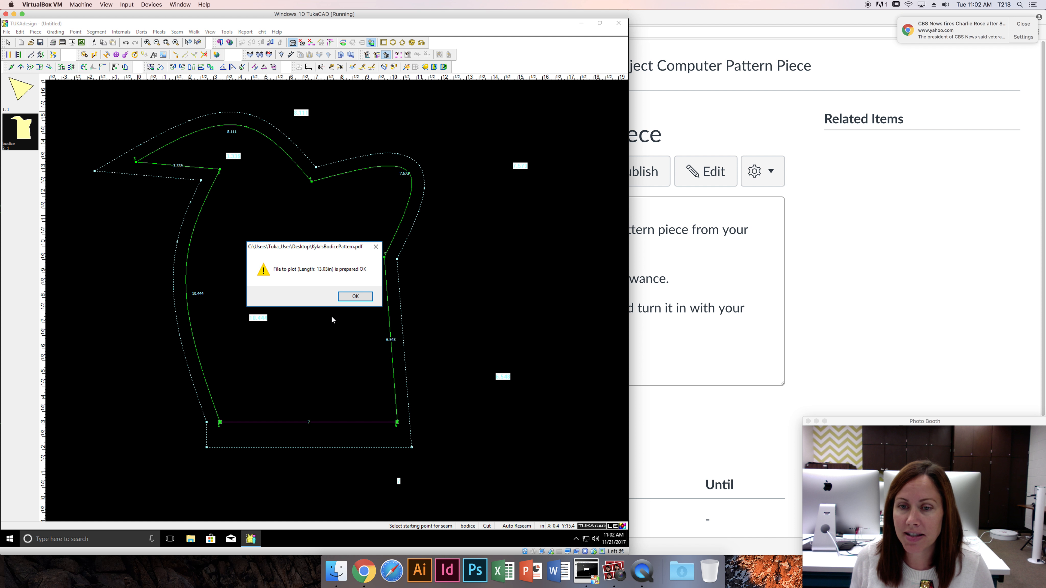
# Dismiss the plot message and close the browser window that opened, including all its tabs
pyautogui.click(363, 296)
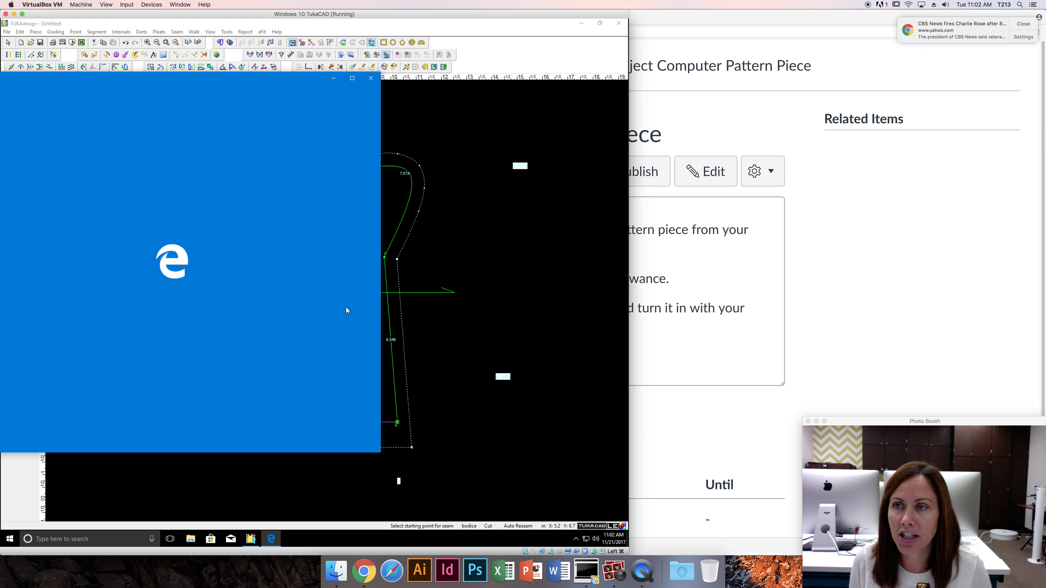
pyautogui.click(372, 79)
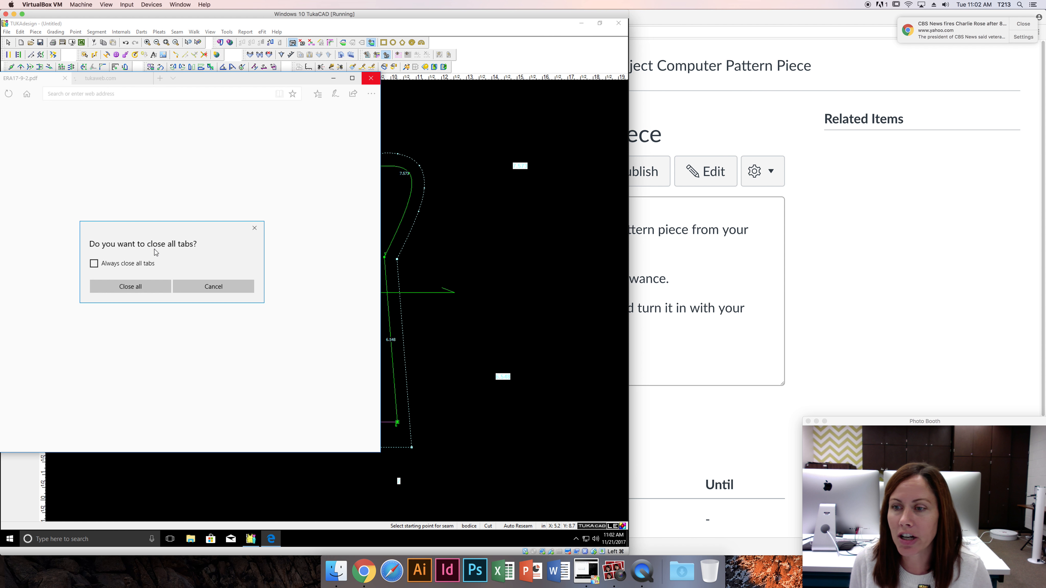
pyautogui.click(148, 287)
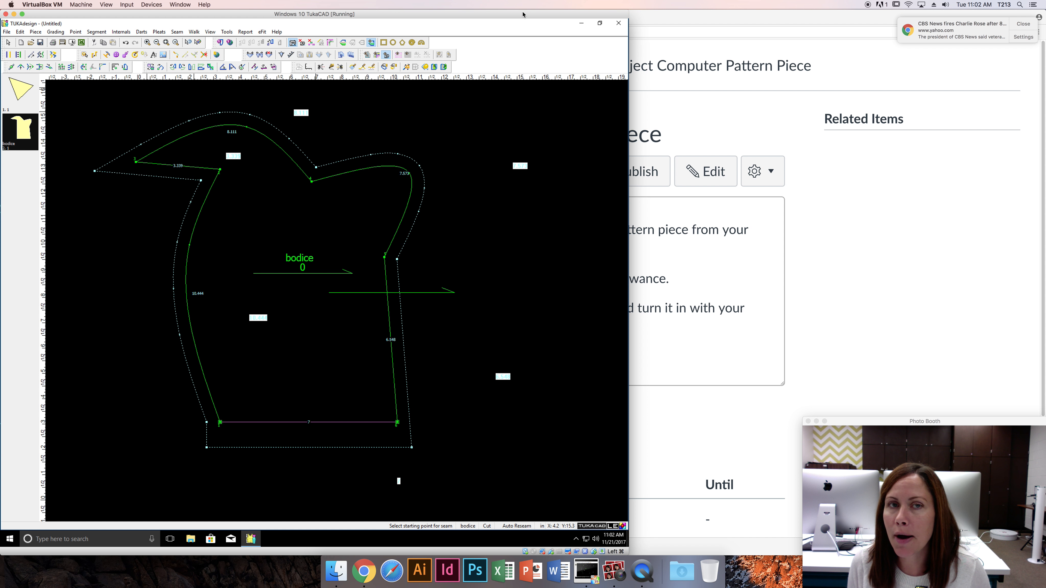
# Open the exported bodice pattern PDF from the desktop and examine the piece's outline and seam allowance
pyautogui.click(582, 24)
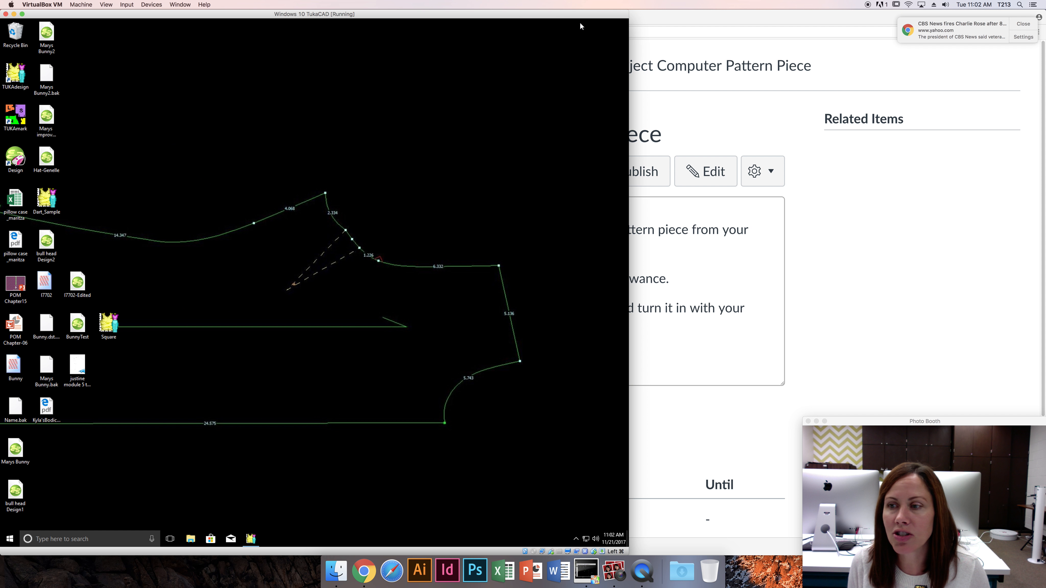
pyautogui.doubleClick(50, 411)
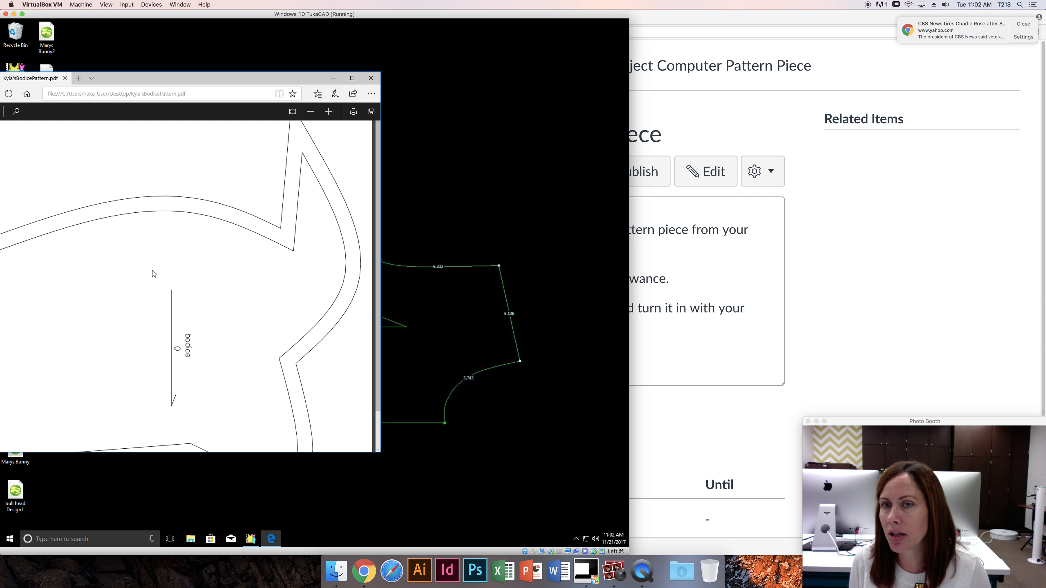
pyautogui.scroll(-2, 200, 281)
pyautogui.scroll(2, 201, 281)
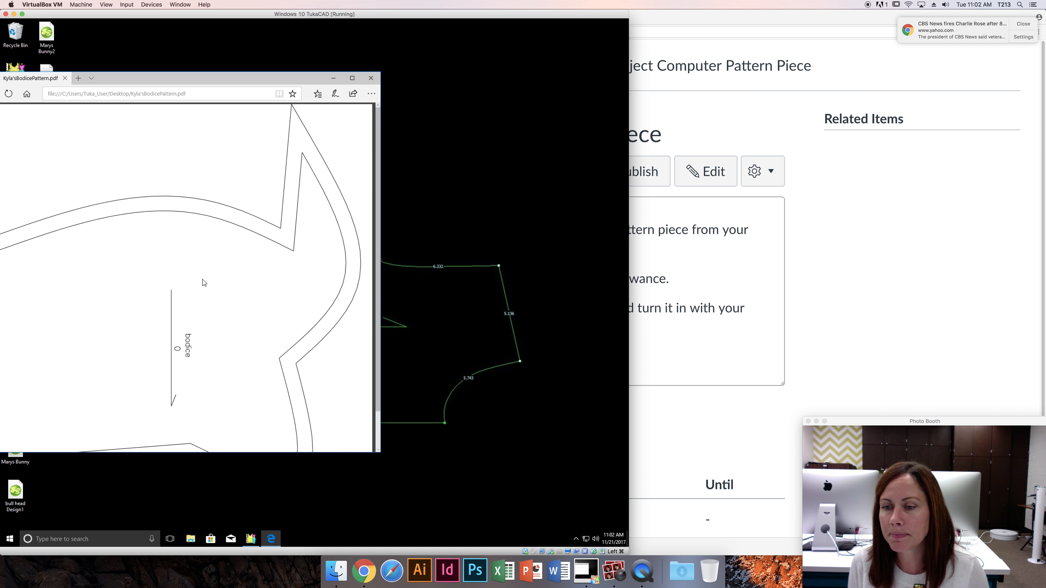
# Try printing the PDF with the HP Color LaserJet CP522X, check its page layout and paper settings, and cancel the print
pyautogui.press('super+p')
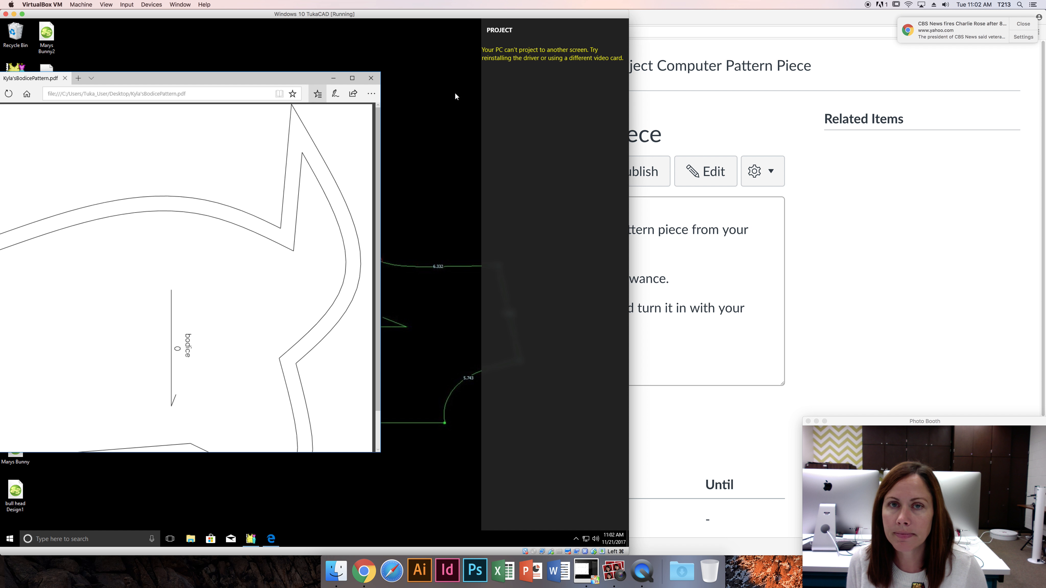
pyautogui.click(266, 79)
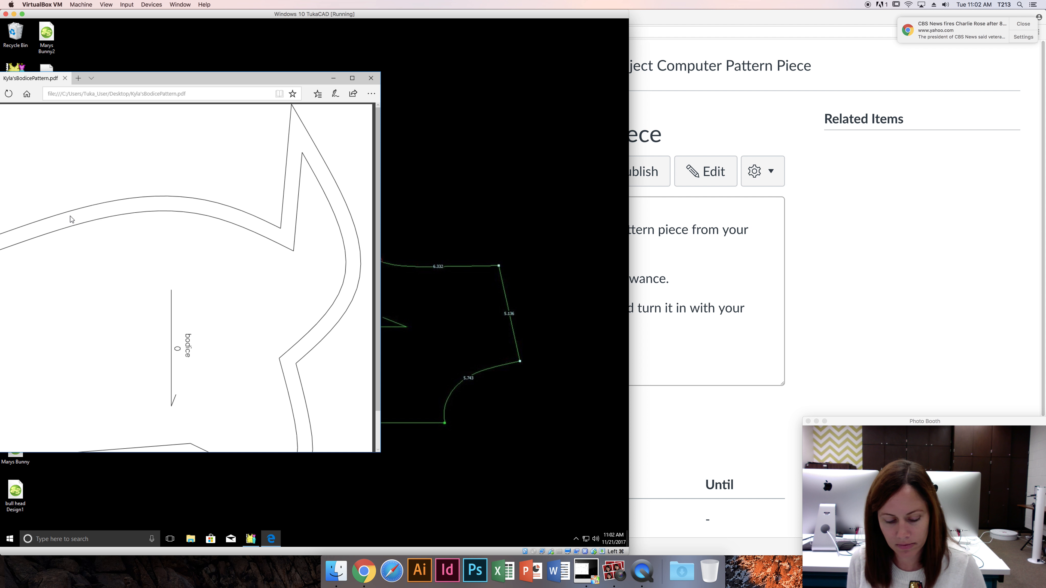
pyautogui.hotkey('ctrl', 'p')
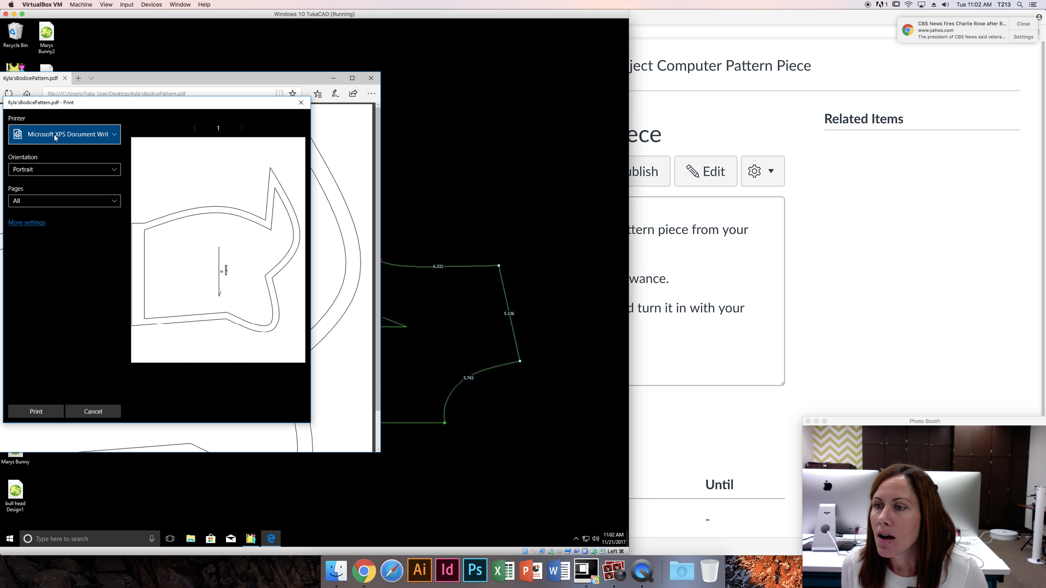
pyautogui.click(54, 135)
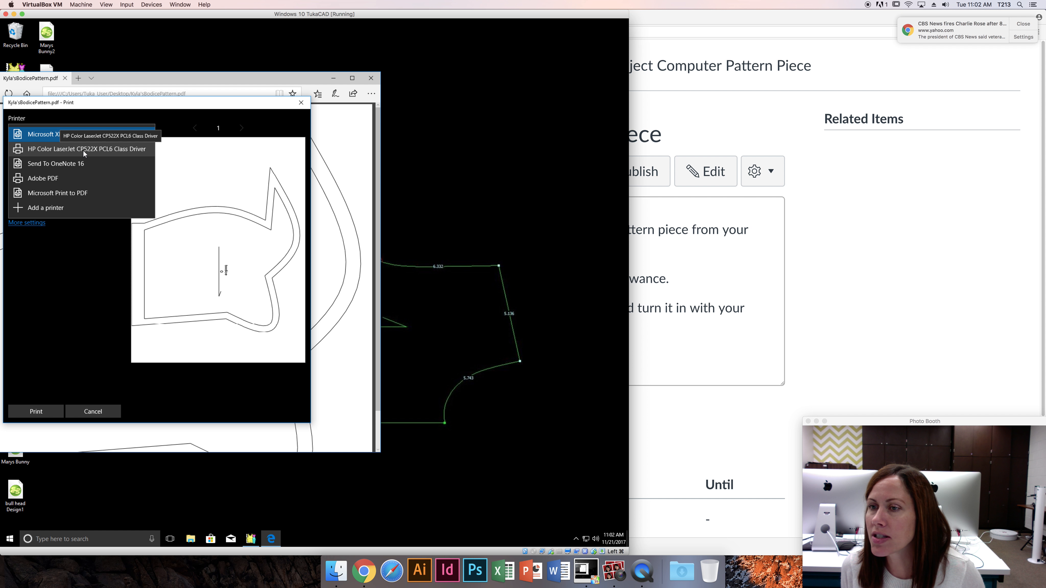
pyautogui.click(82, 149)
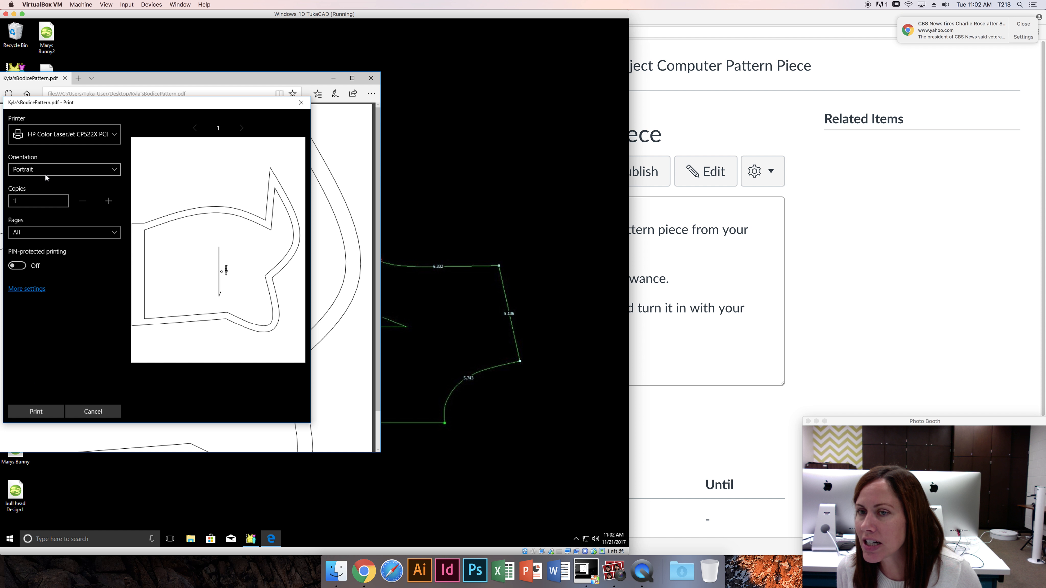
pyautogui.click(29, 288)
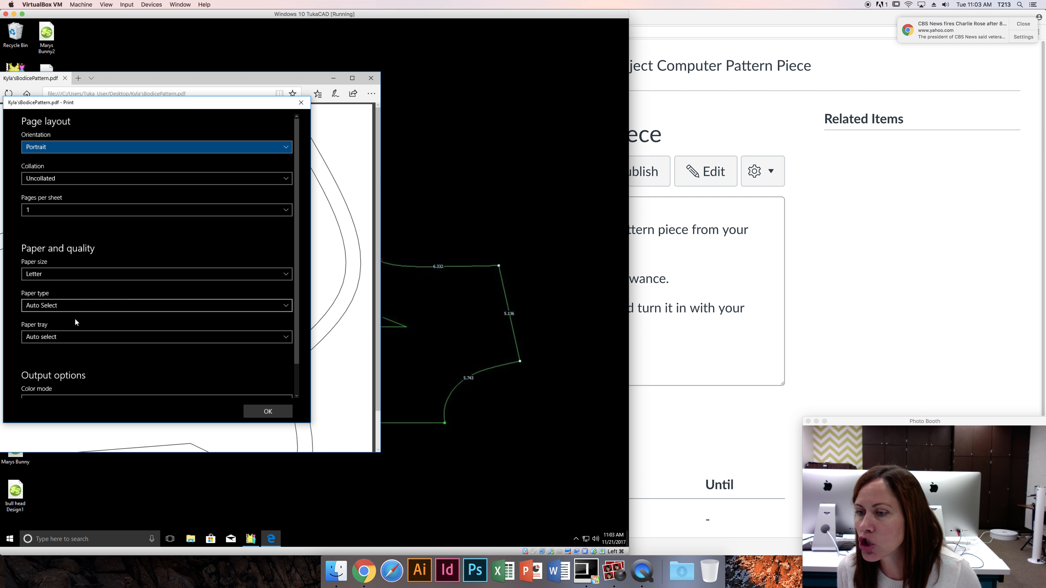
pyautogui.scroll(-1, 75, 327)
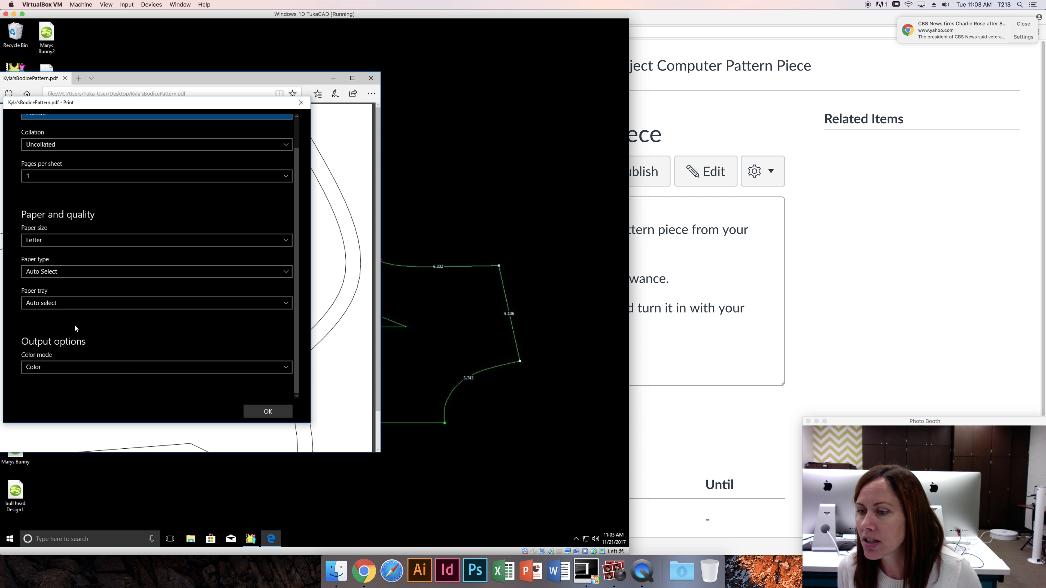
pyautogui.scroll(1, 75, 324)
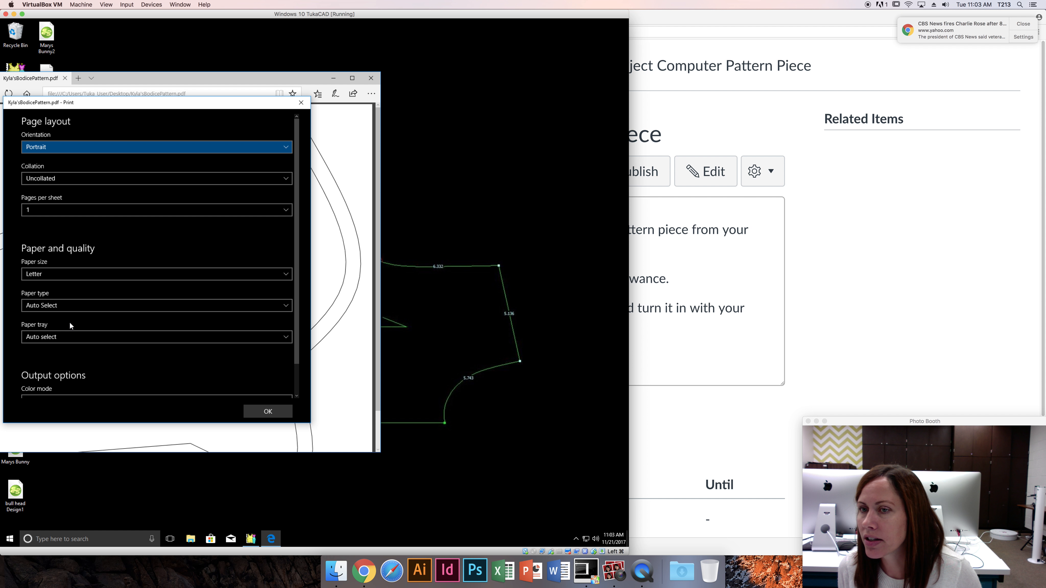
pyautogui.click(273, 410)
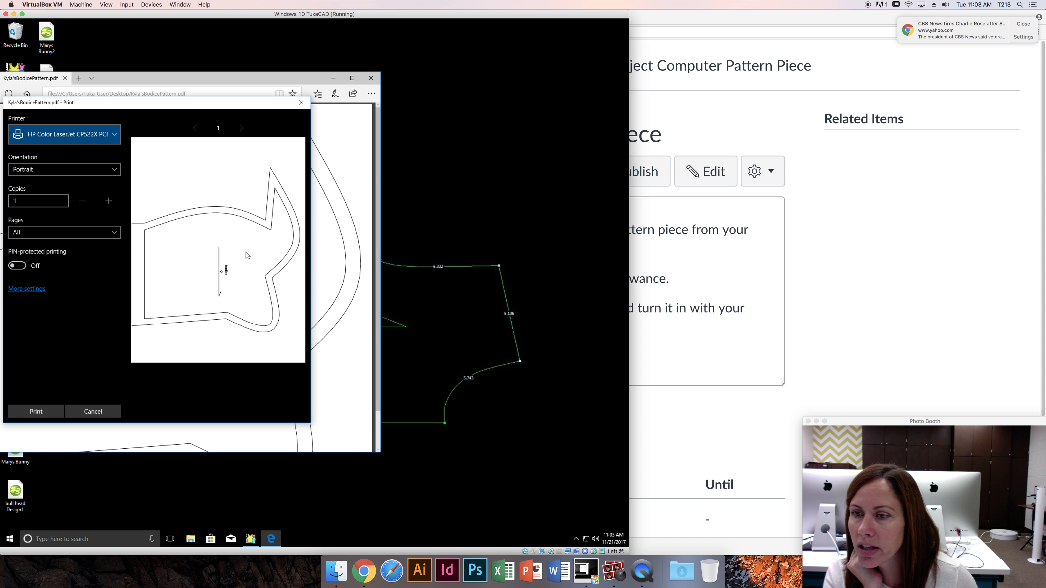
pyautogui.click(301, 102)
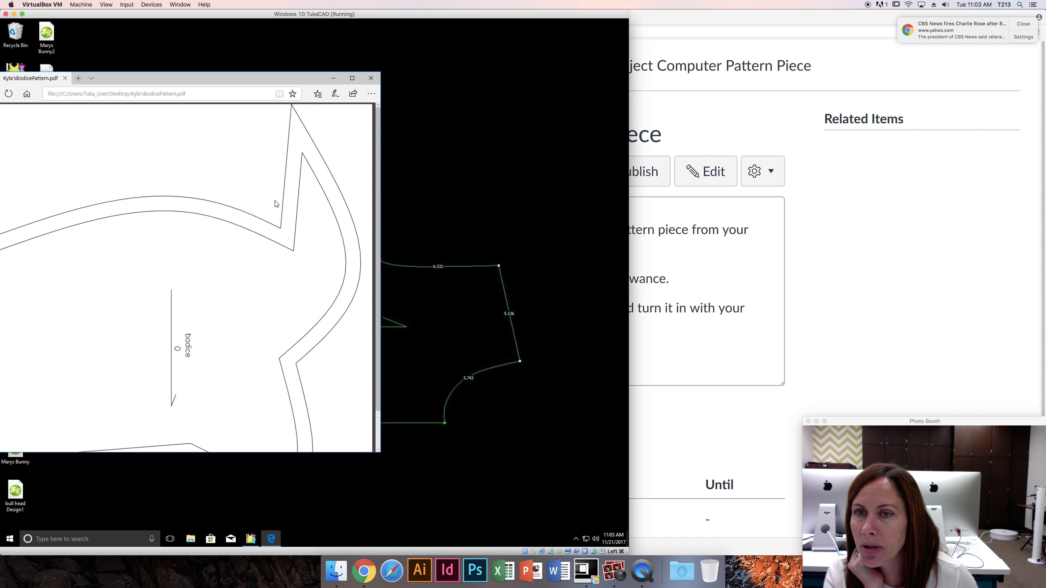
# Look over the exported pattern once more and close the PDF
pyautogui.scroll(-2, 276, 204)
pyautogui.scroll(2, 275, 204)
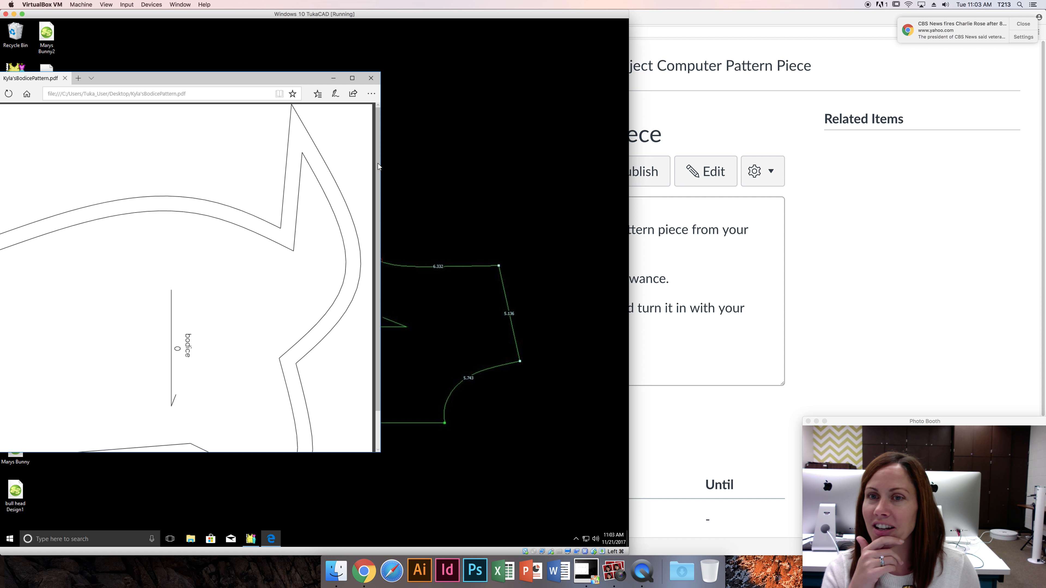
pyautogui.click(370, 80)
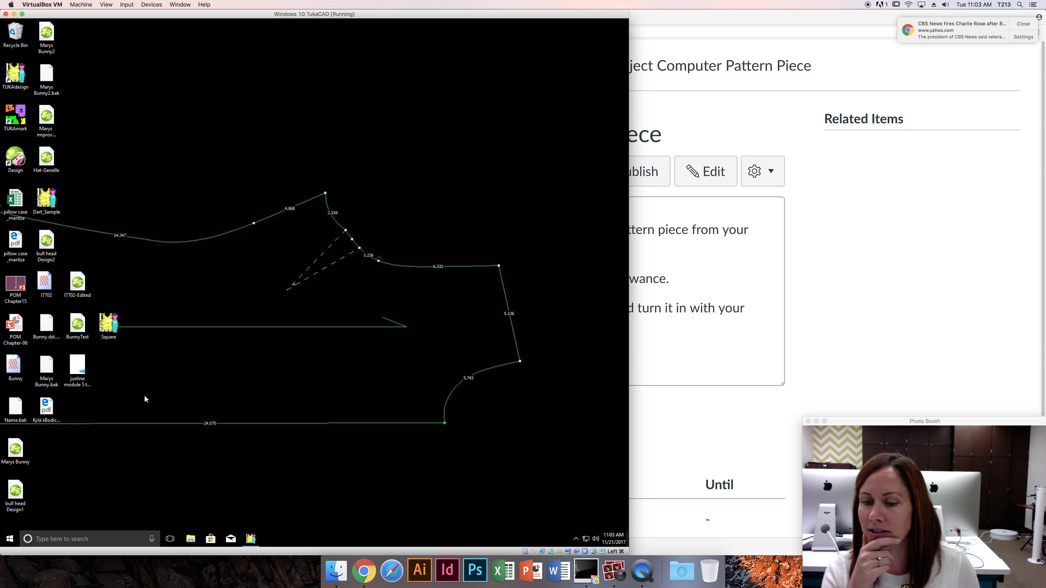
# Print the pattern from TUKAdesign to an XPS document on the desktop, naming it with the owner's first name followed by 2
pyautogui.click(252, 539)
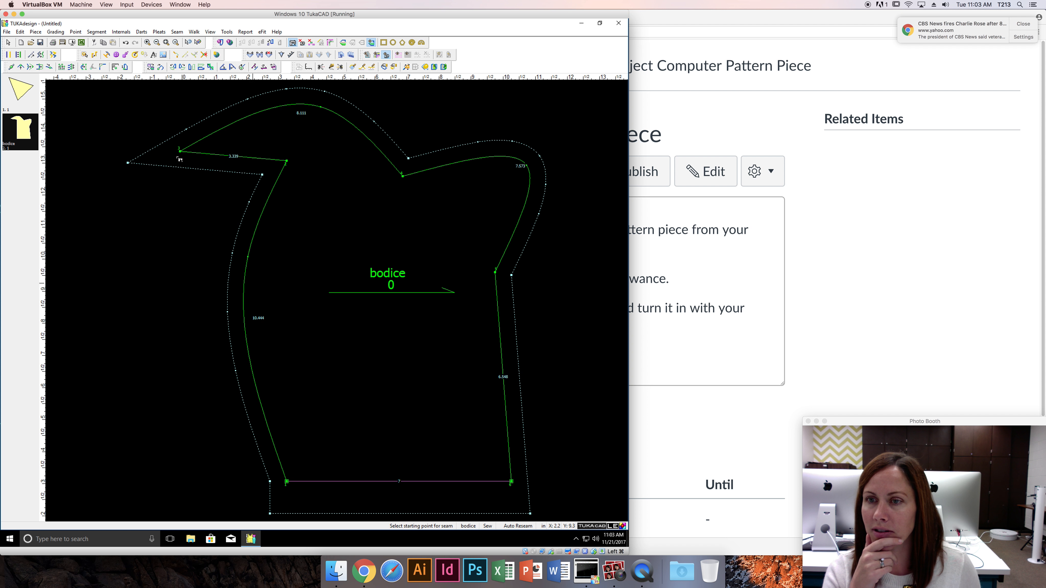
pyautogui.click(6, 31)
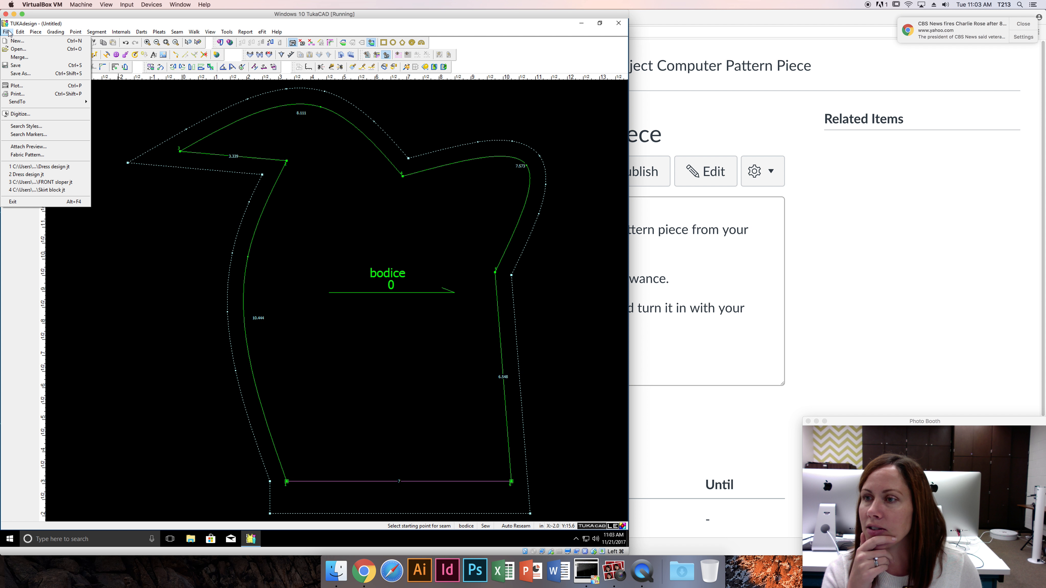
pyautogui.click(16, 86)
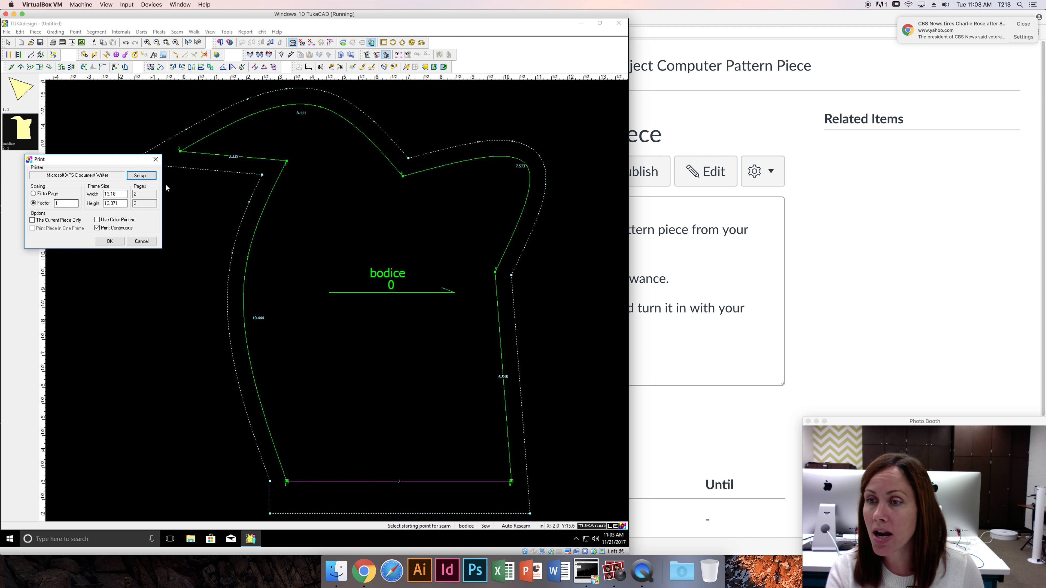
pyautogui.click(110, 241)
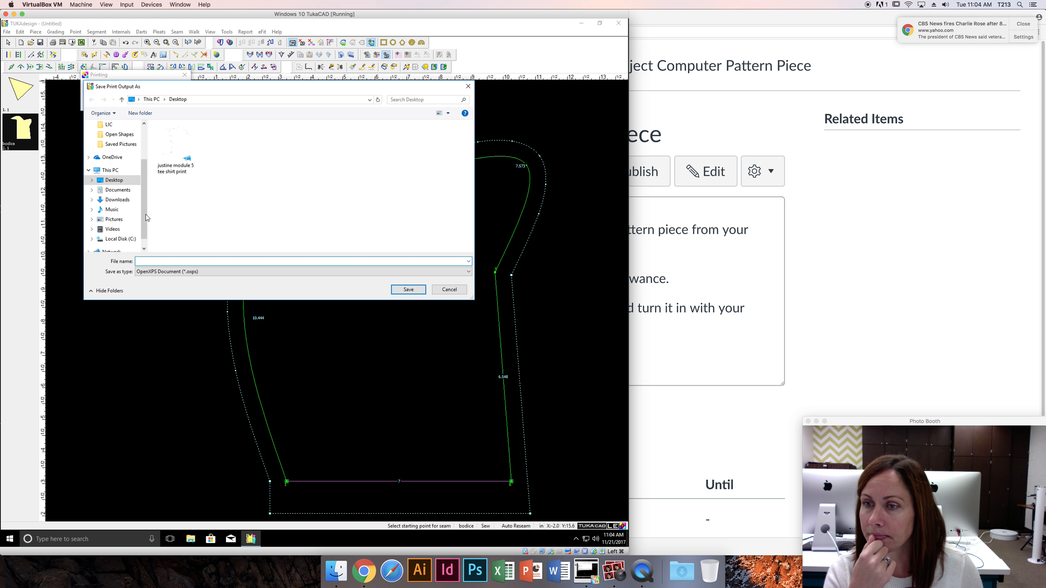
pyautogui.write('kyl')
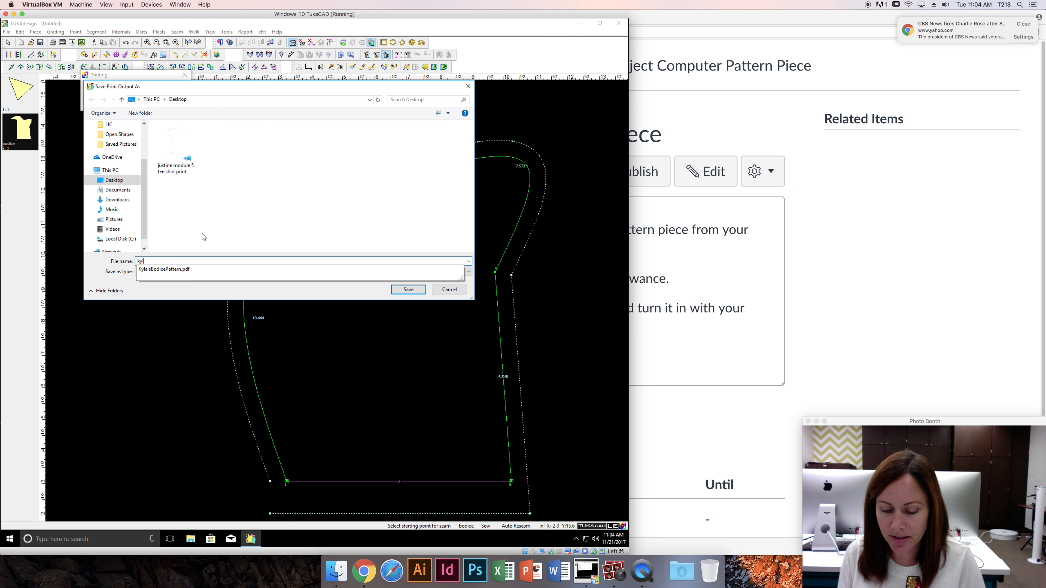
pyautogui.write('a2')
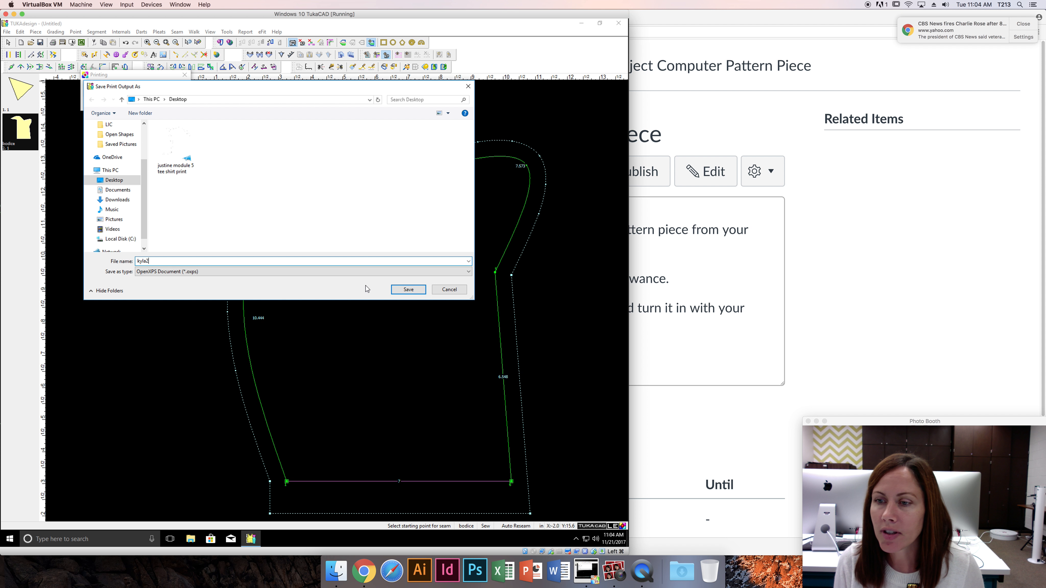
pyautogui.click(456, 272)
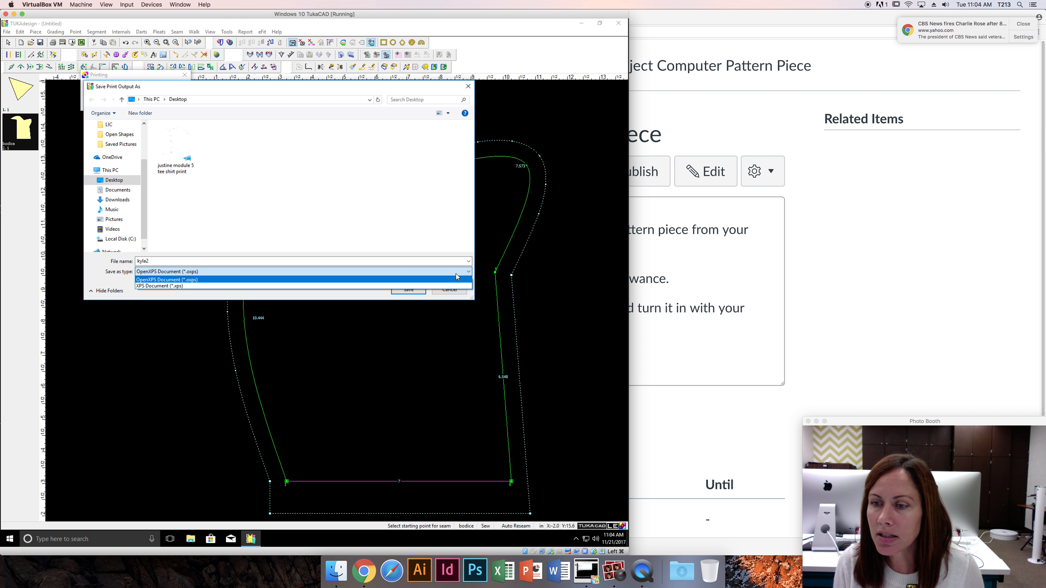
pyautogui.click(153, 286)
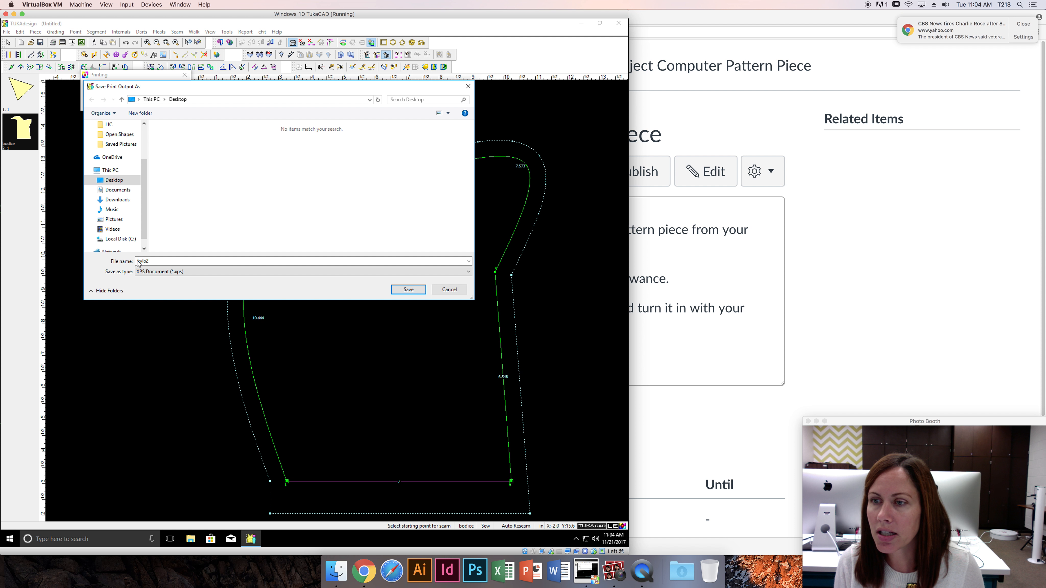
pyautogui.click(407, 289)
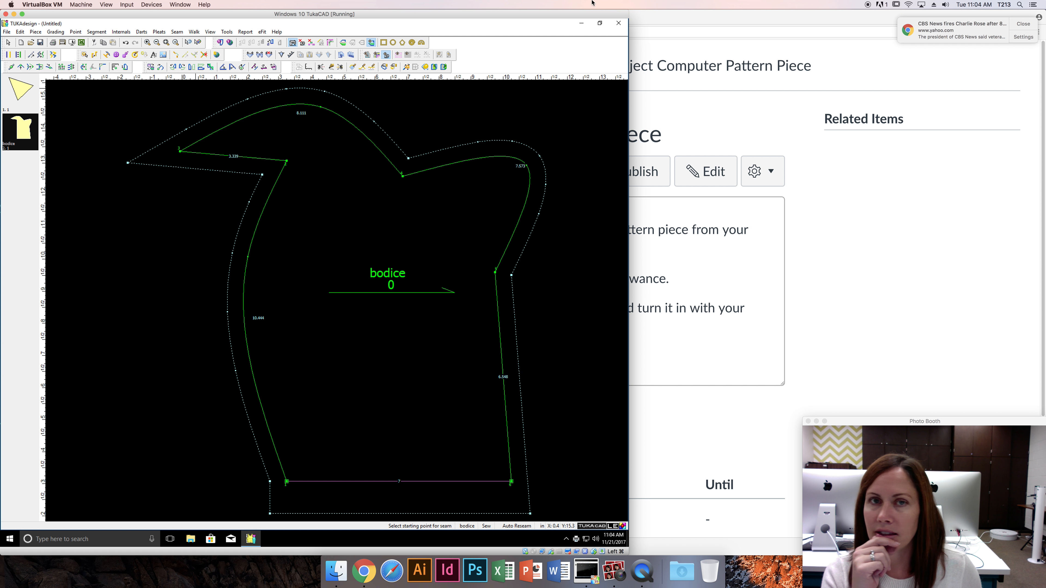
# Open the saved XPS document from the desktop and examine how the bodice piece is split across its pages
pyautogui.click(581, 23)
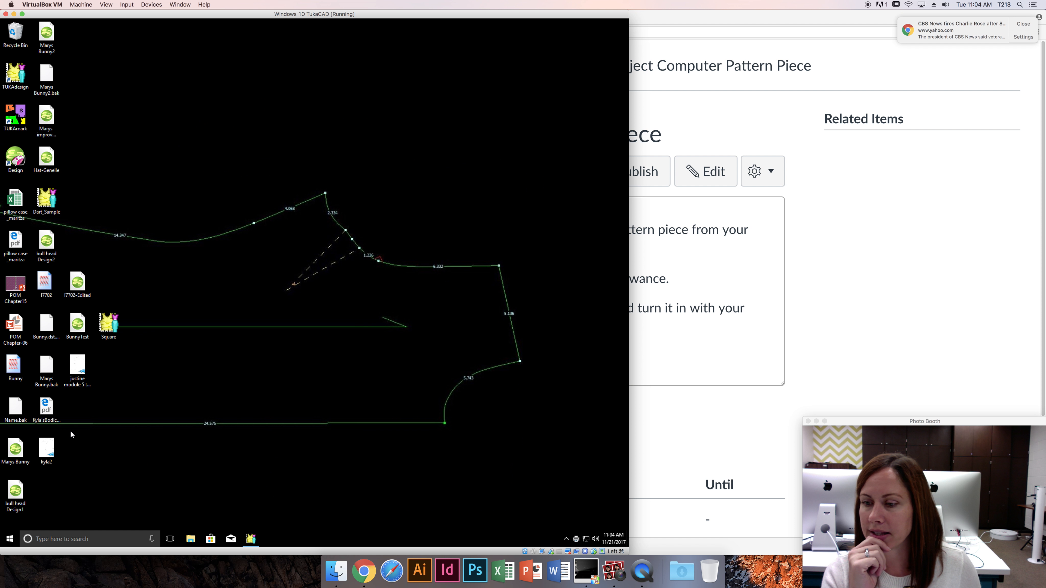
pyautogui.doubleClick(47, 449)
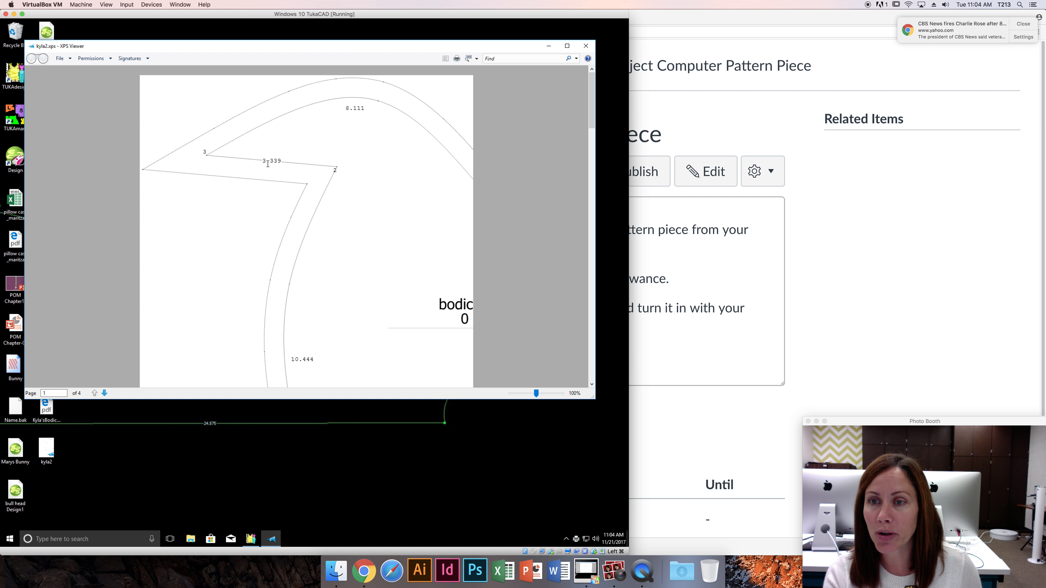
pyautogui.scroll(-10, 302, 189)
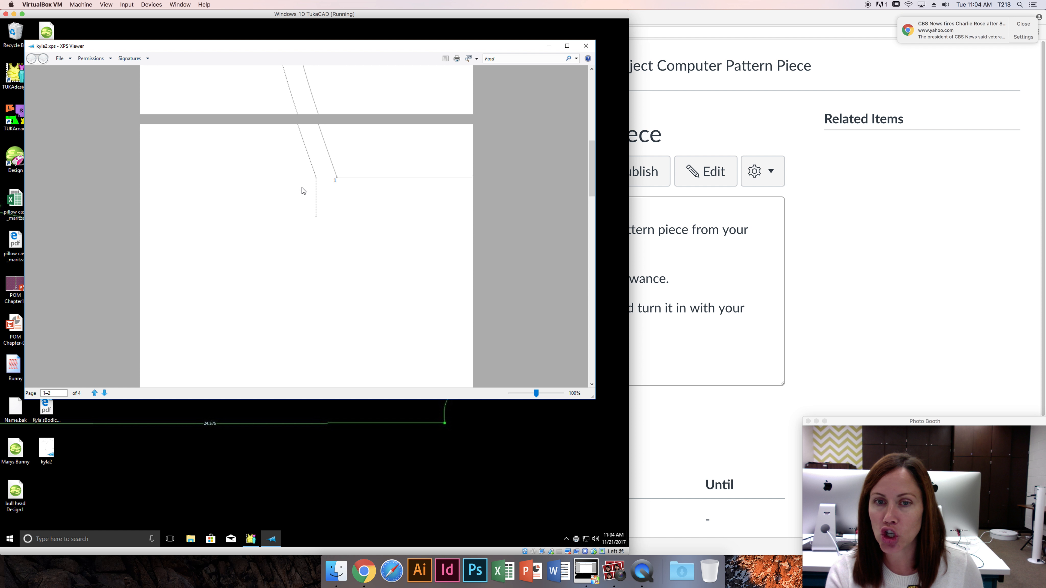
pyautogui.scroll(-15, 302, 187)
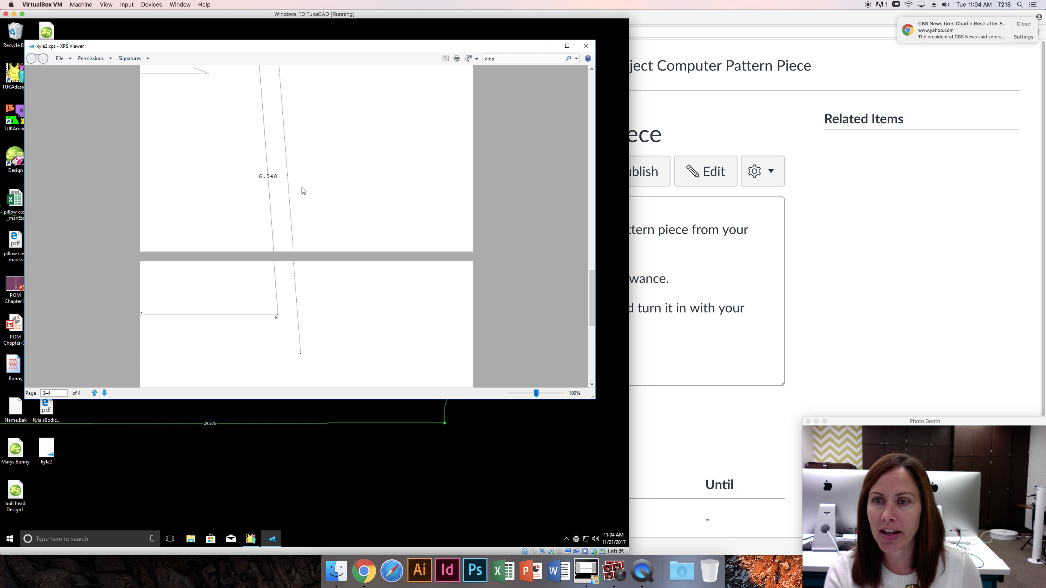
pyautogui.scroll(15, 302, 189)
pyautogui.scroll(5, 301, 188)
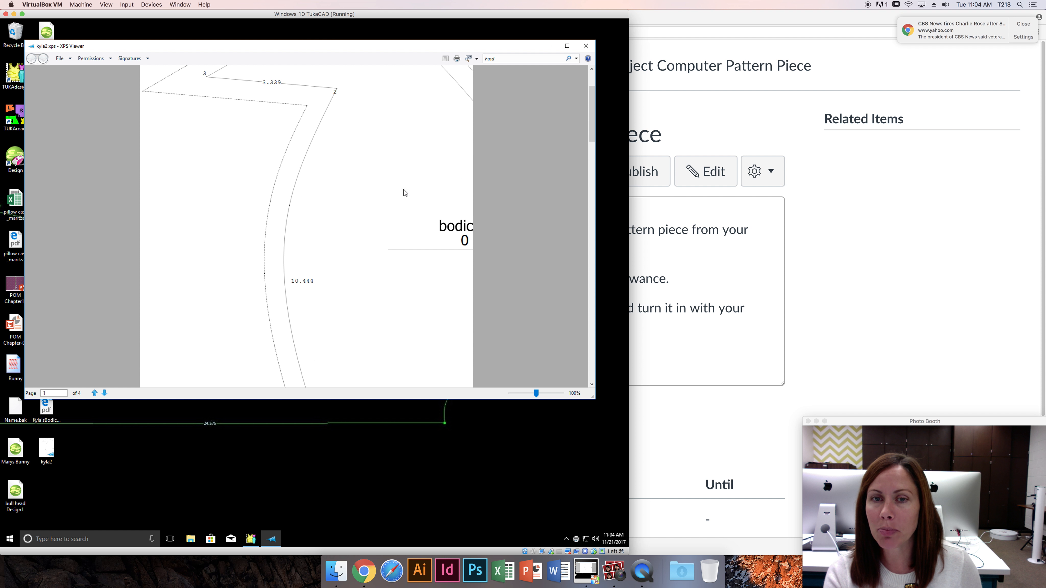
pyautogui.scroll(-10, 477, 179)
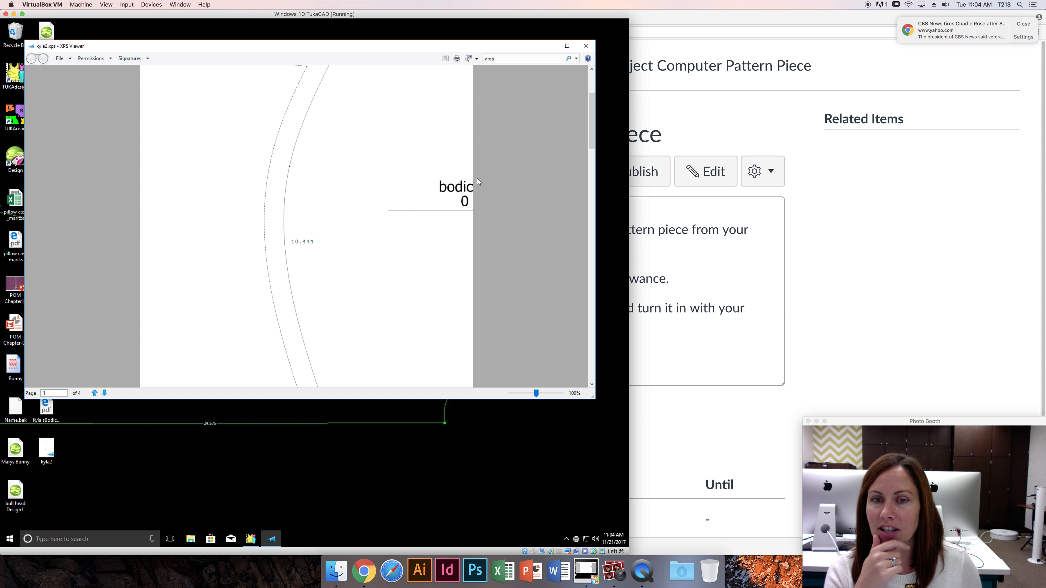
pyautogui.scroll(10, 477, 178)
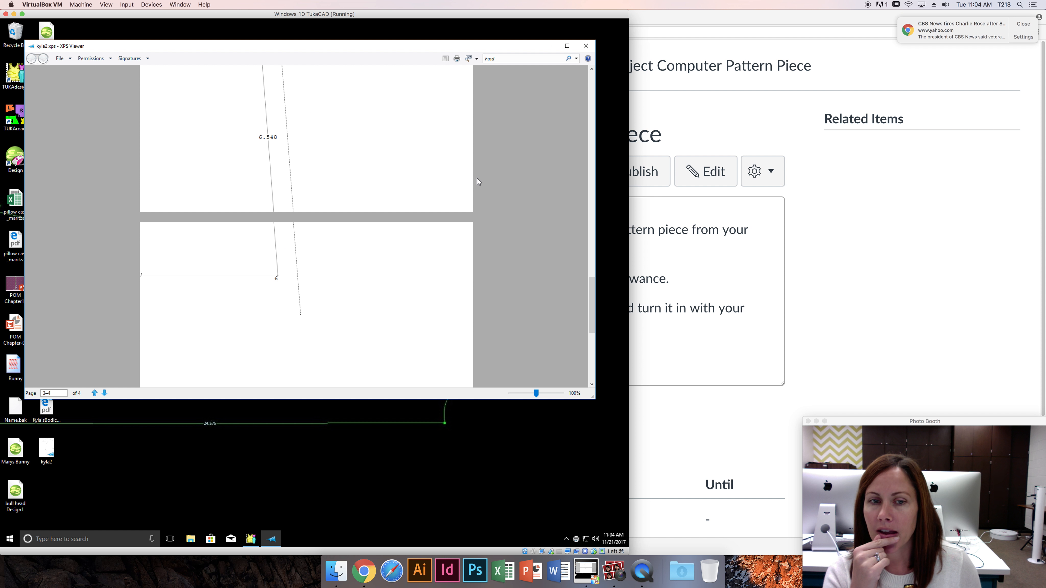
pyautogui.scroll(4, 478, 179)
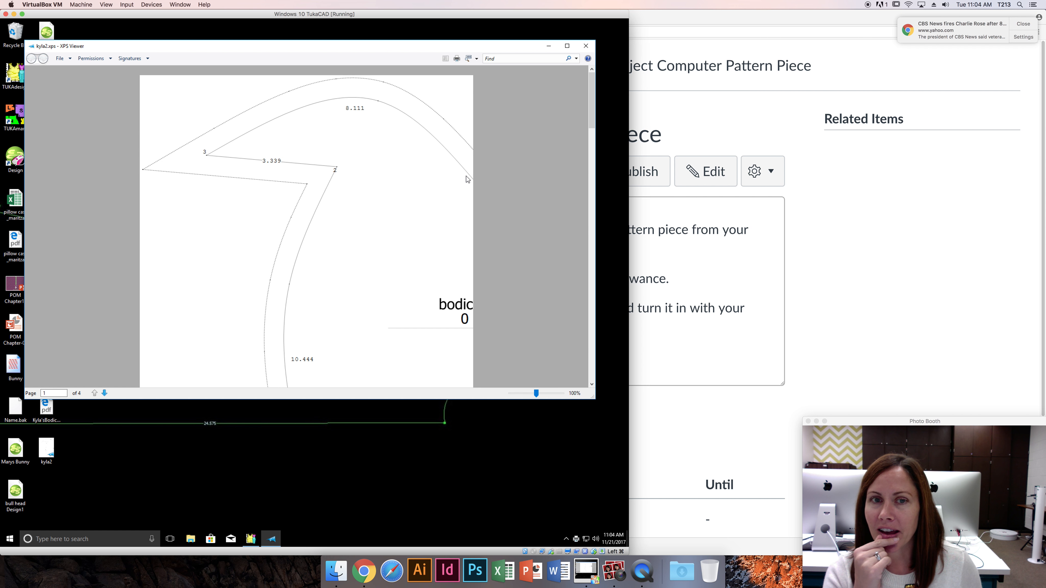